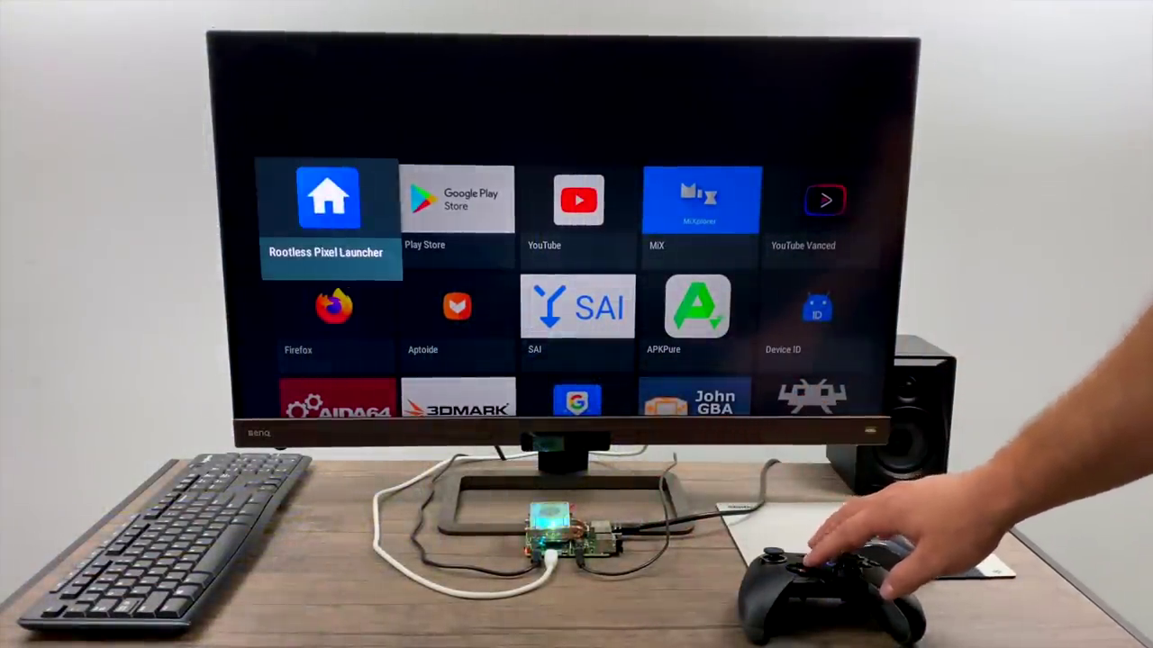
- Browse the Android TV app grid past AIDA64, PPSSPP and F-Droid to the bottom row
{"action": "key", "text": "Right"}
{"action": "key", "text": "Right"}
{"action": "key", "text": "Right"}
{"action": "key", "text": "Right"}
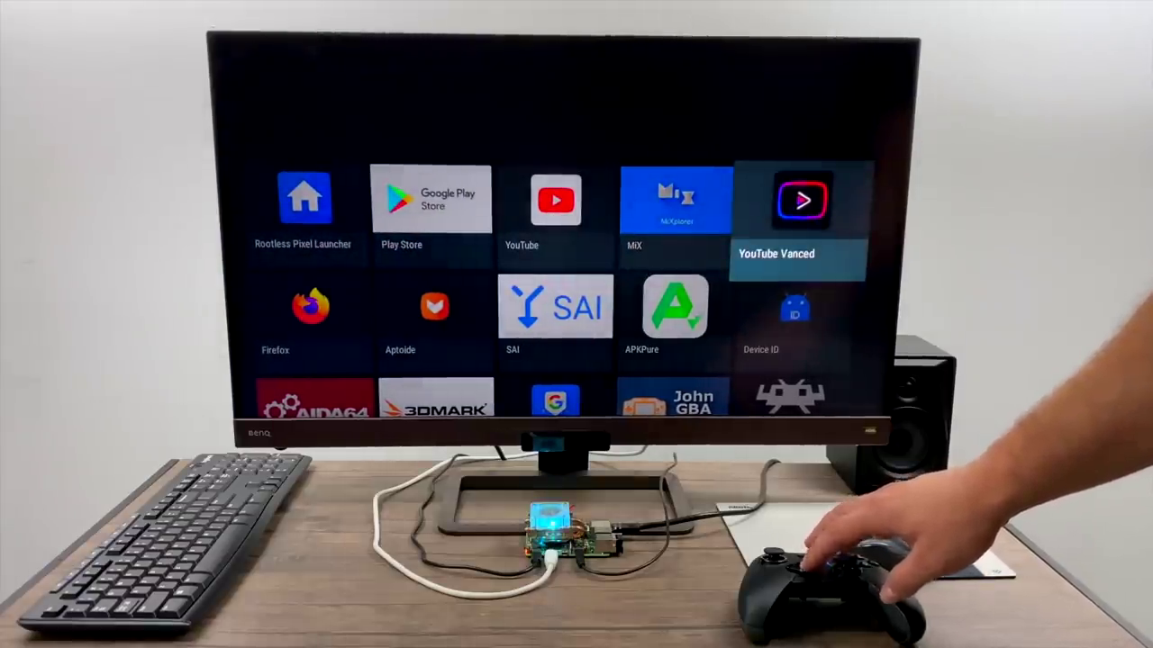
{"action": "key", "text": "Down"}
{"action": "key", "text": "Left"}
{"action": "key", "text": "Left"}
{"action": "key", "text": "Left"}
{"action": "key", "text": "Left"}
{"action": "key", "text": "Down"}
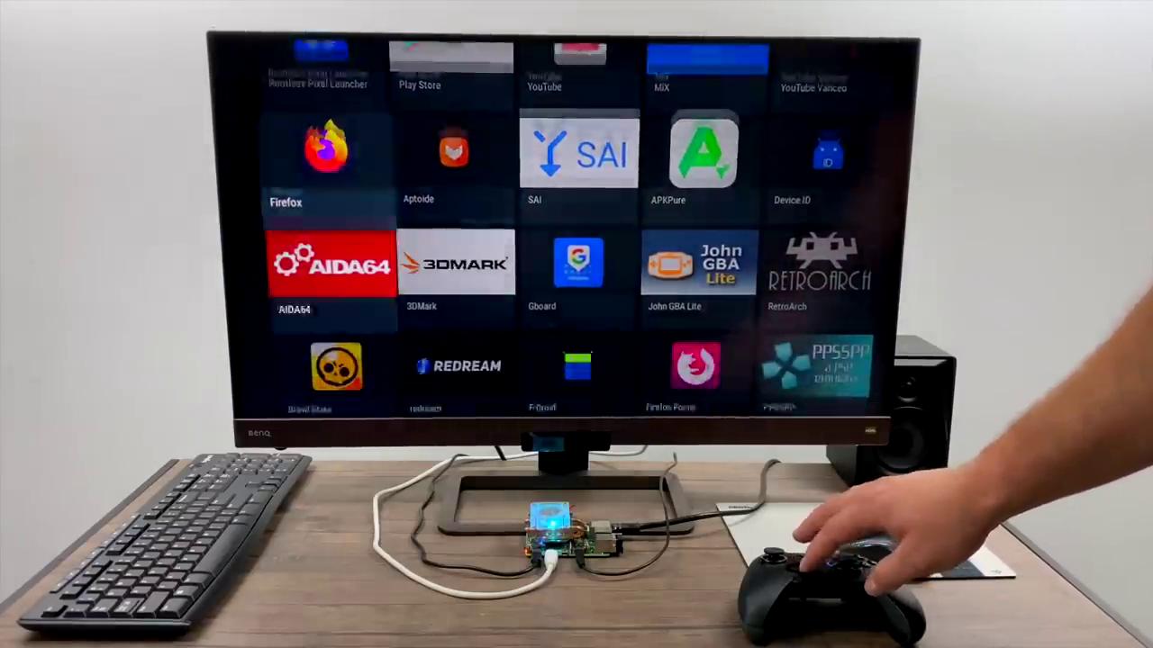
{"action": "key", "text": "Right"}
{"action": "key", "text": "Right"}
{"action": "key", "text": "Right"}
{"action": "key", "text": "Right"}
{"action": "key", "text": "Down"}
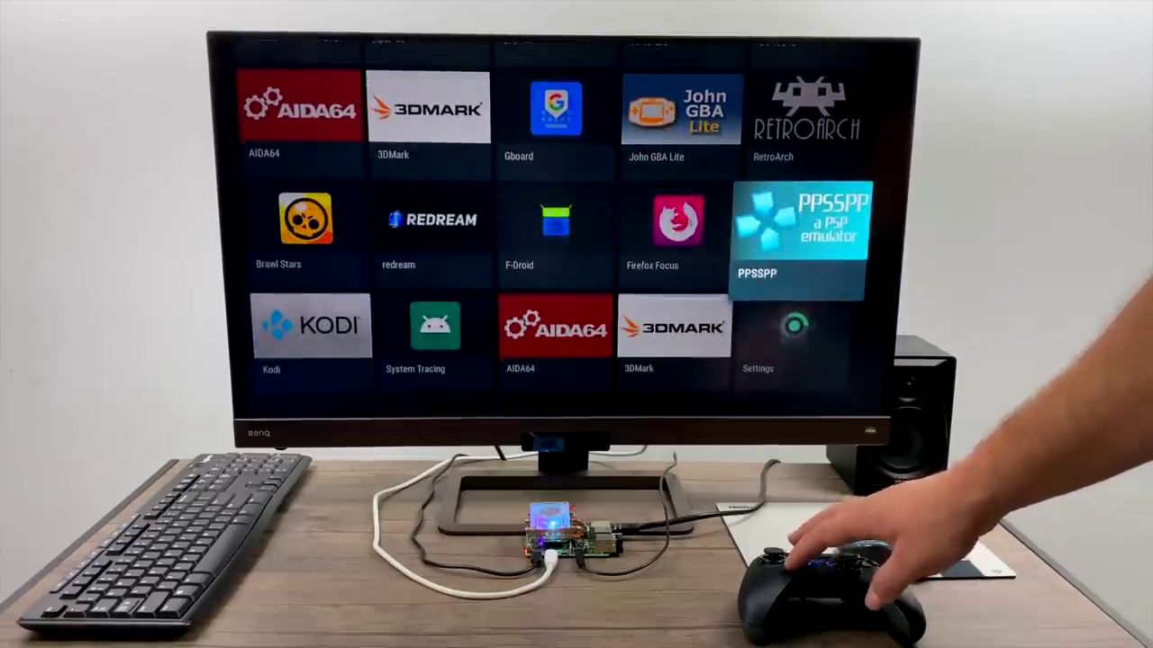
{"action": "key", "text": "Left"}
{"action": "key", "text": "Left"}
{"action": "key", "text": "Left"}
{"action": "key", "text": "Left"}
{"action": "key", "text": "Down"}
{"action": "key", "text": "Right"}
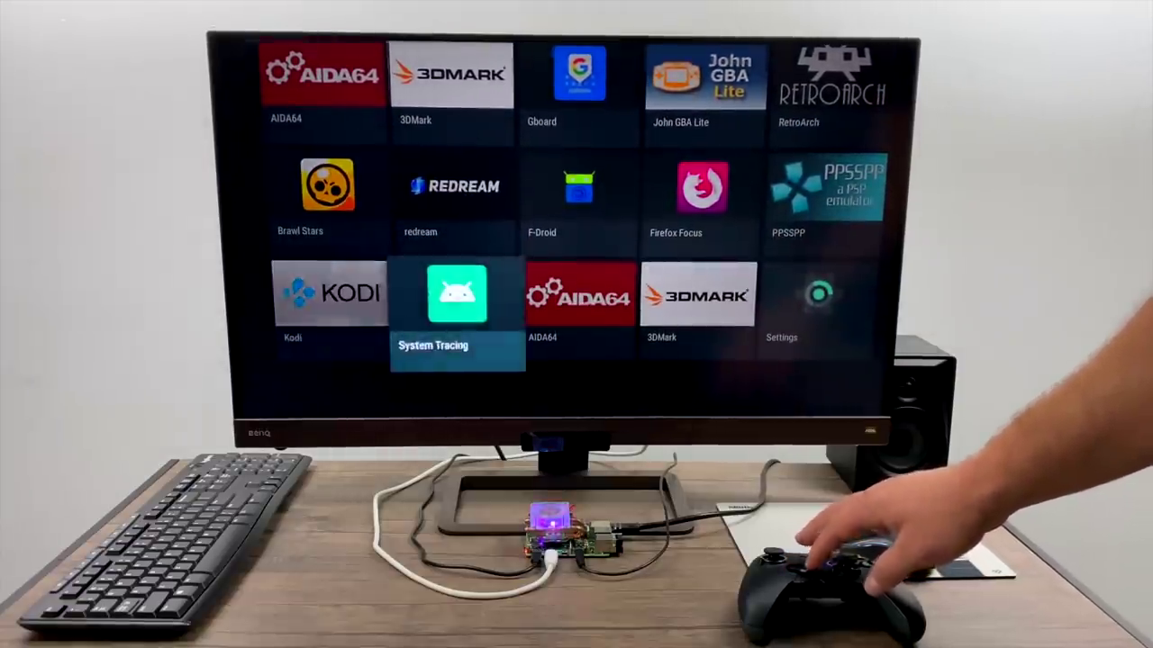
{"action": "key", "text": "Right"}
{"action": "key", "text": "Right"}
{"action": "key", "text": "Right"}
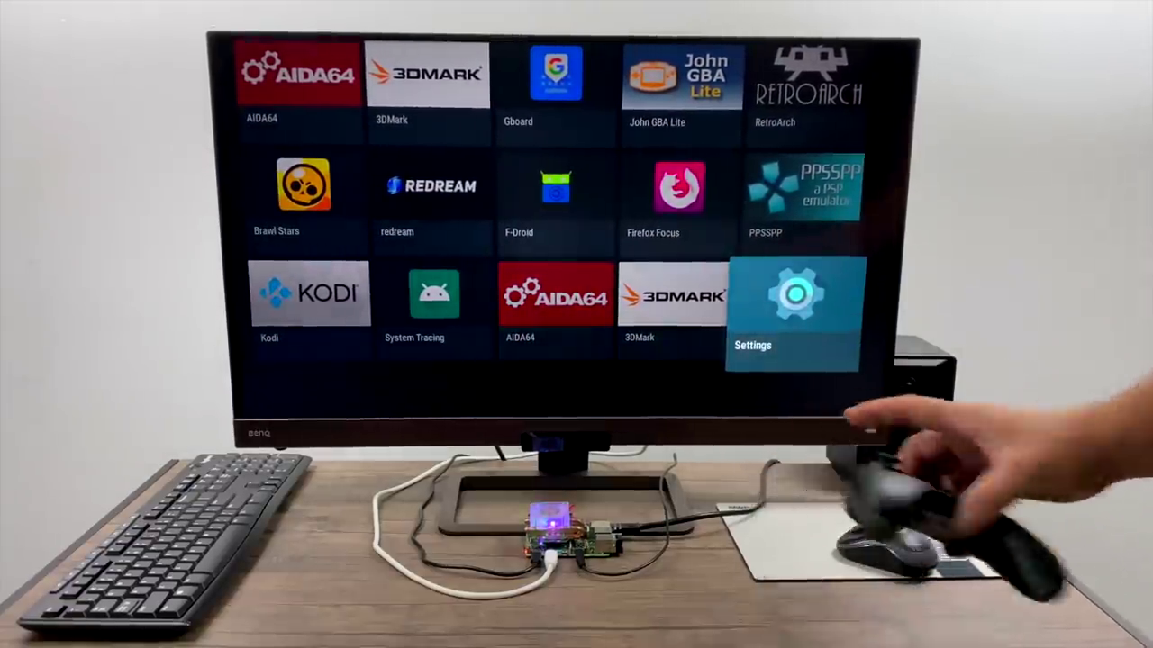
- Move back up through the grid and bring focus onto the AIDA64 tile
{"action": "key", "text": "Up"}
{"action": "key", "text": "Up"}
{"action": "key", "text": "Up"}
{"action": "key", "text": "Up"}
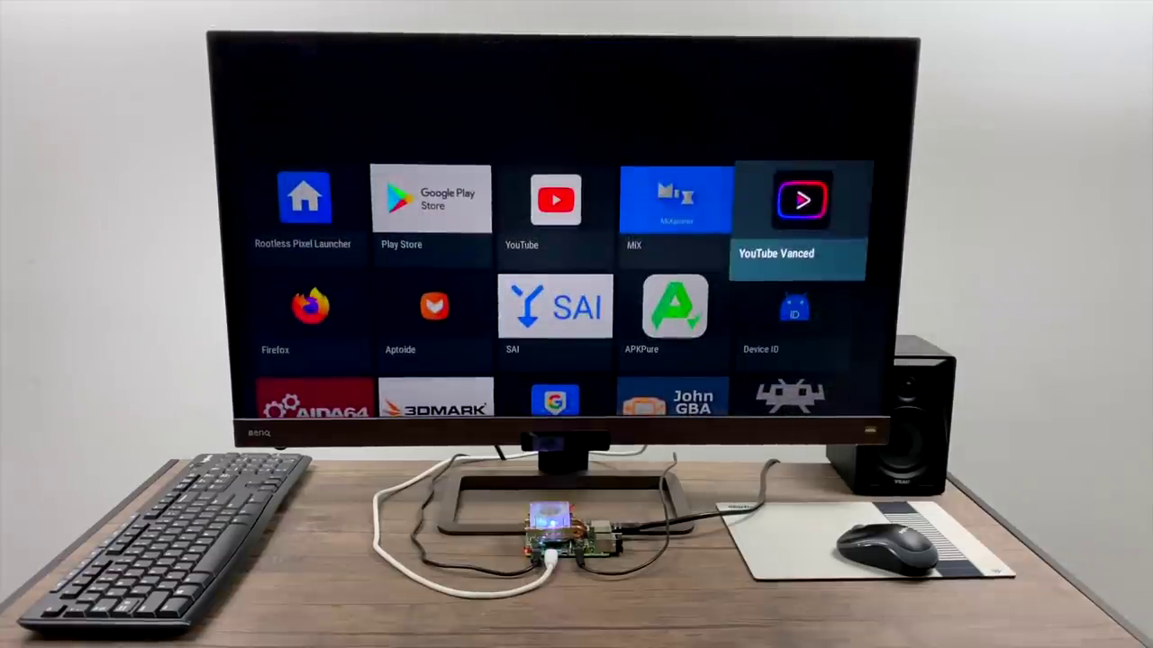
{"action": "key", "text": "Left"}
{"action": "key", "text": "Left"}
{"action": "key", "text": "Left"}
{"action": "key", "text": "Down"}
{"action": "key", "text": "Left"}
{"action": "key", "text": "Down"}
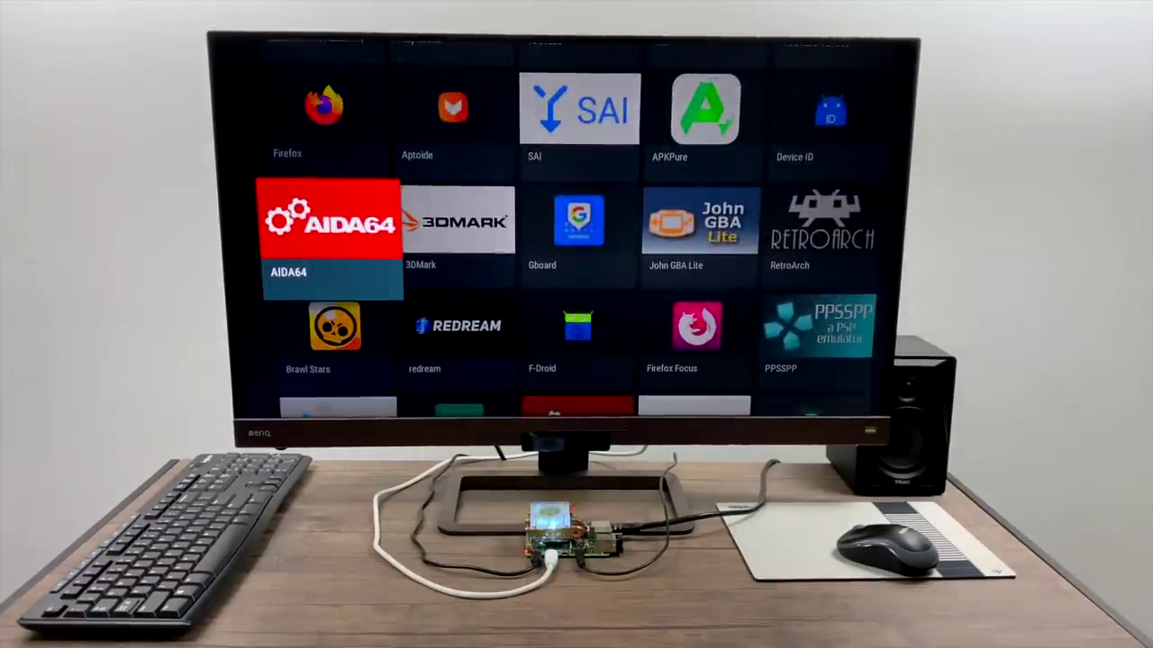
{"action": "key", "text": "Return"}
{"action": "key", "text": "Down"}
{"action": "key", "text": "Down"}
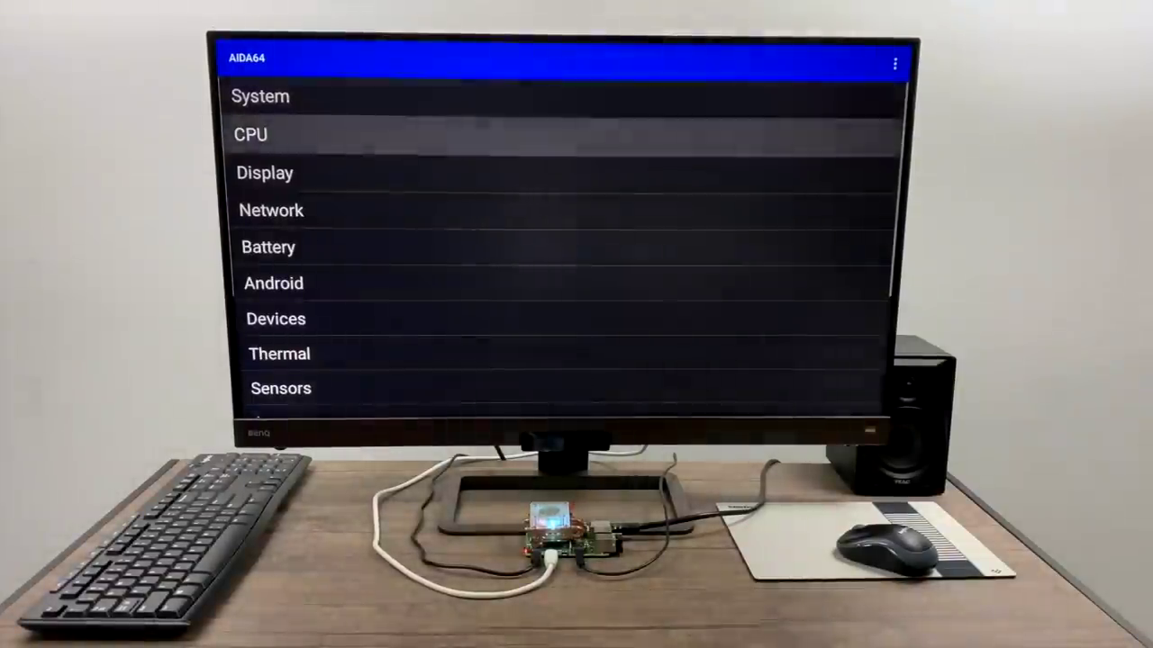
{"action": "key", "text": "Return"}
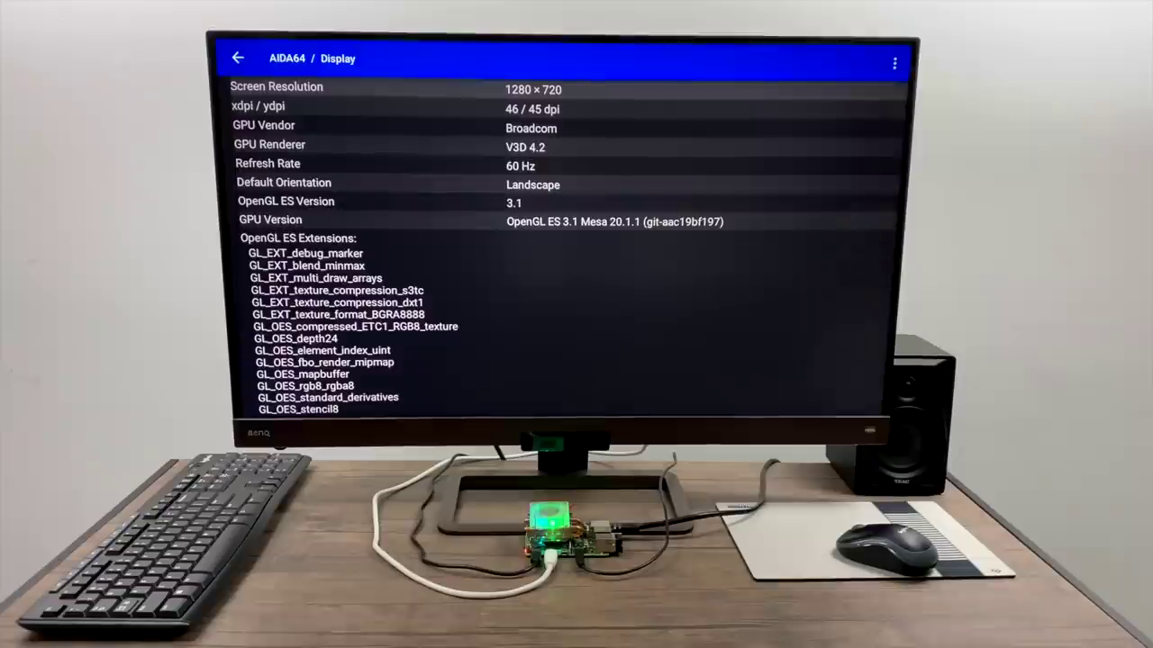
{"action": "key", "text": "Escape"}
{"action": "key", "text": "Up"}
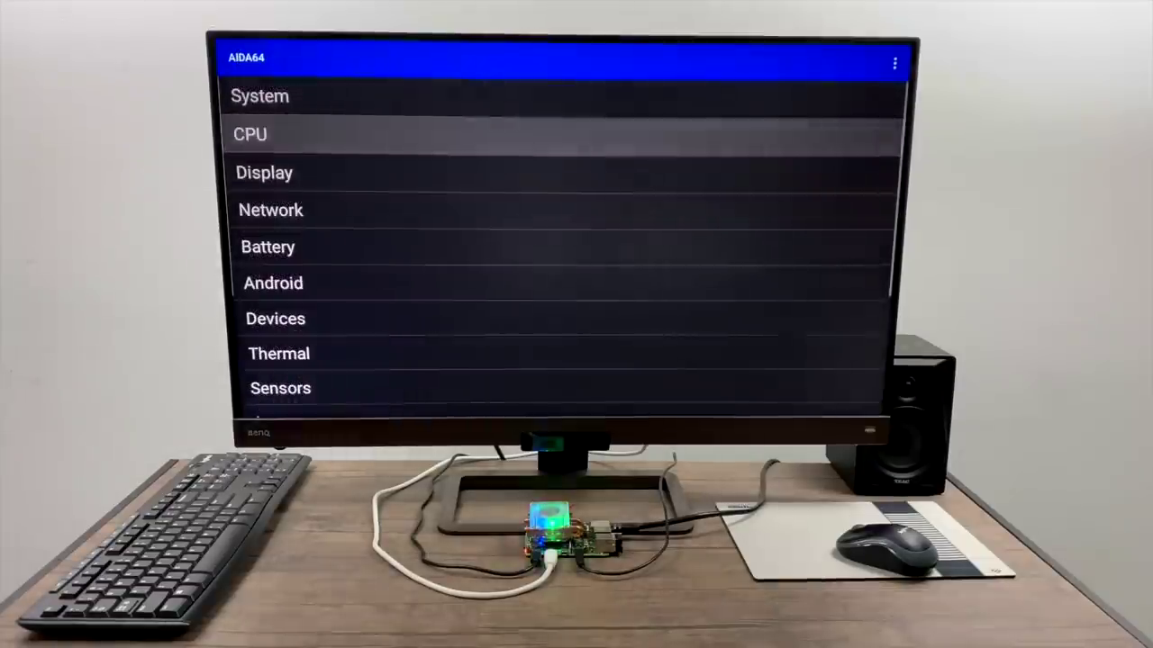
{"action": "key", "text": "Return"}
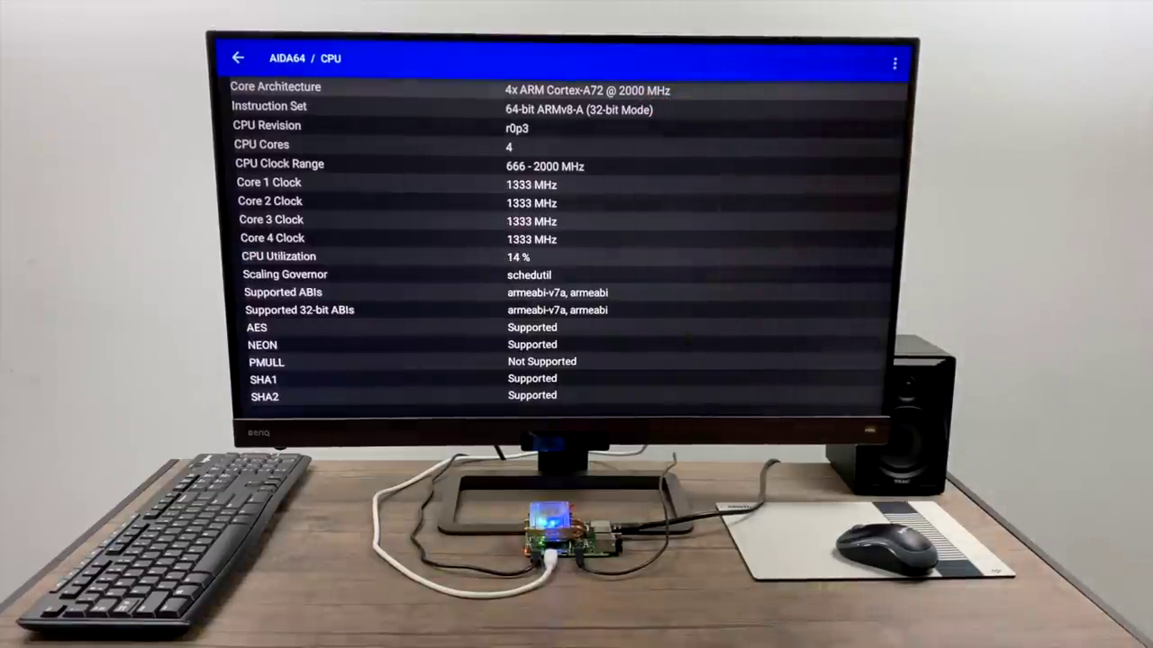
{"action": "key", "text": "Escape"}
{"action": "key", "text": "Up"}
{"action": "key", "text": "Return"}
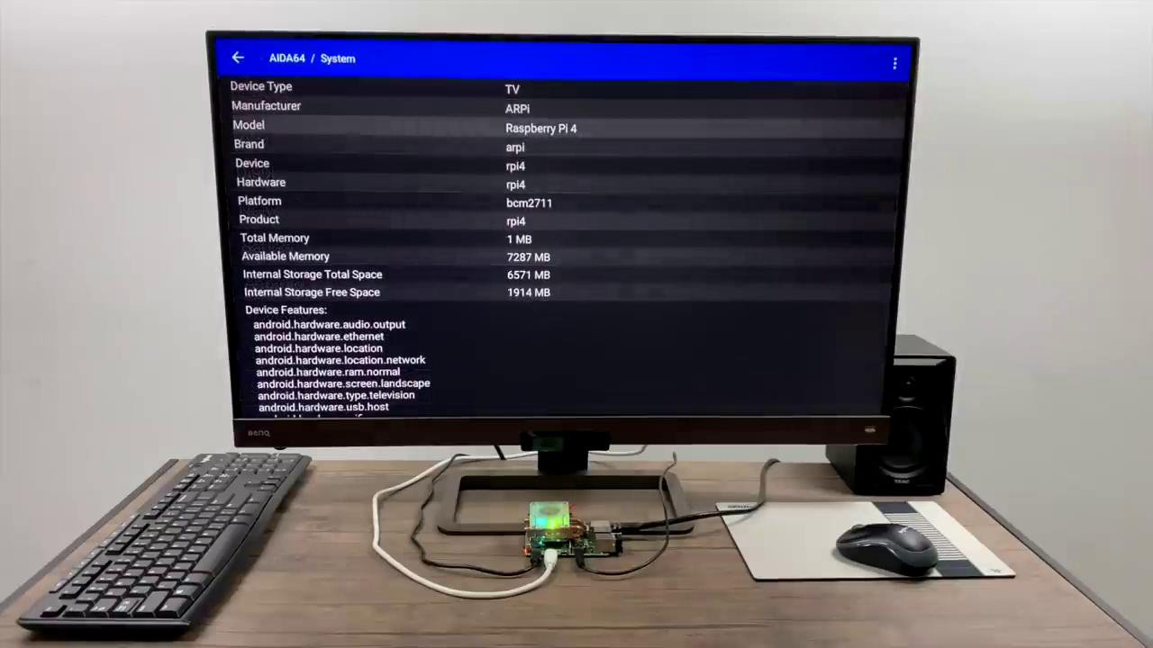
{"action": "key", "text": "Down"}
{"action": "key", "text": "Down"}
{"action": "key", "text": "Down"}
{"action": "key", "text": "Down"}
{"action": "key", "text": "Down"}
{"action": "key", "text": "Down"}
{"action": "key", "text": "Down"}
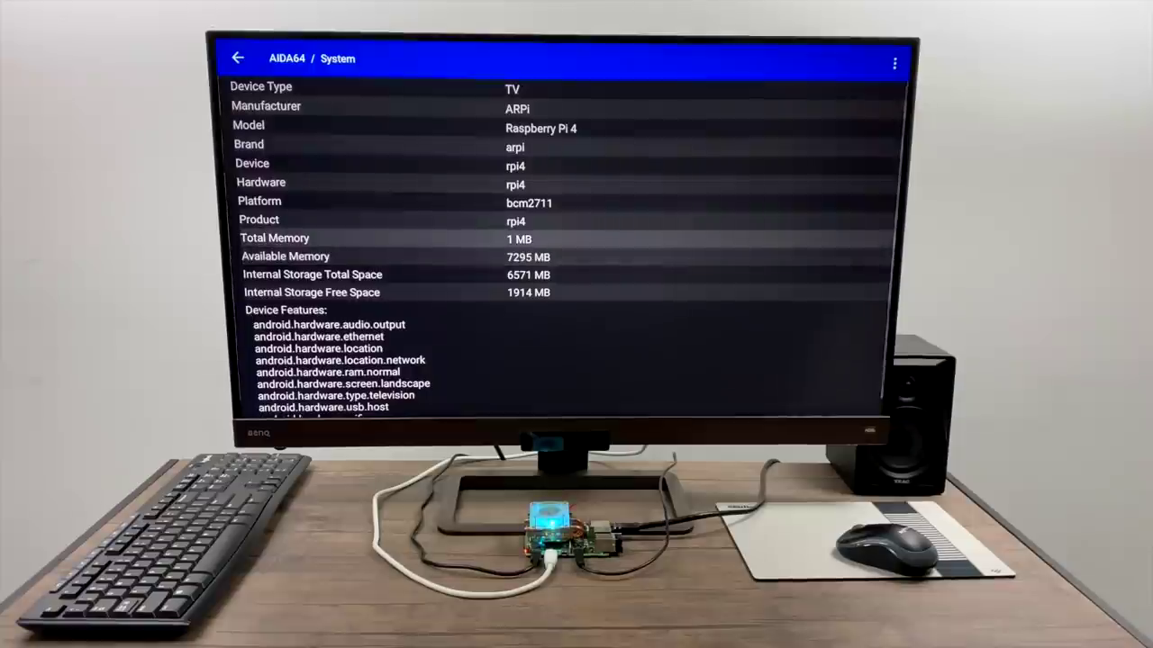
{"action": "key", "text": "Up"}
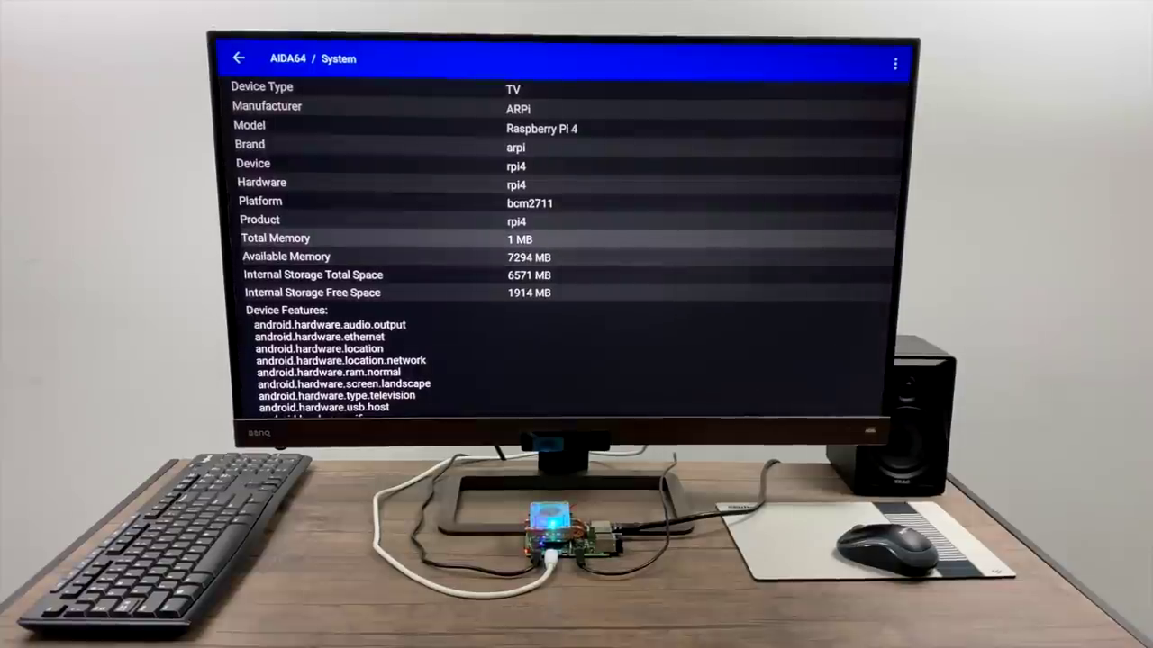
{"action": "key", "text": "Escape"}
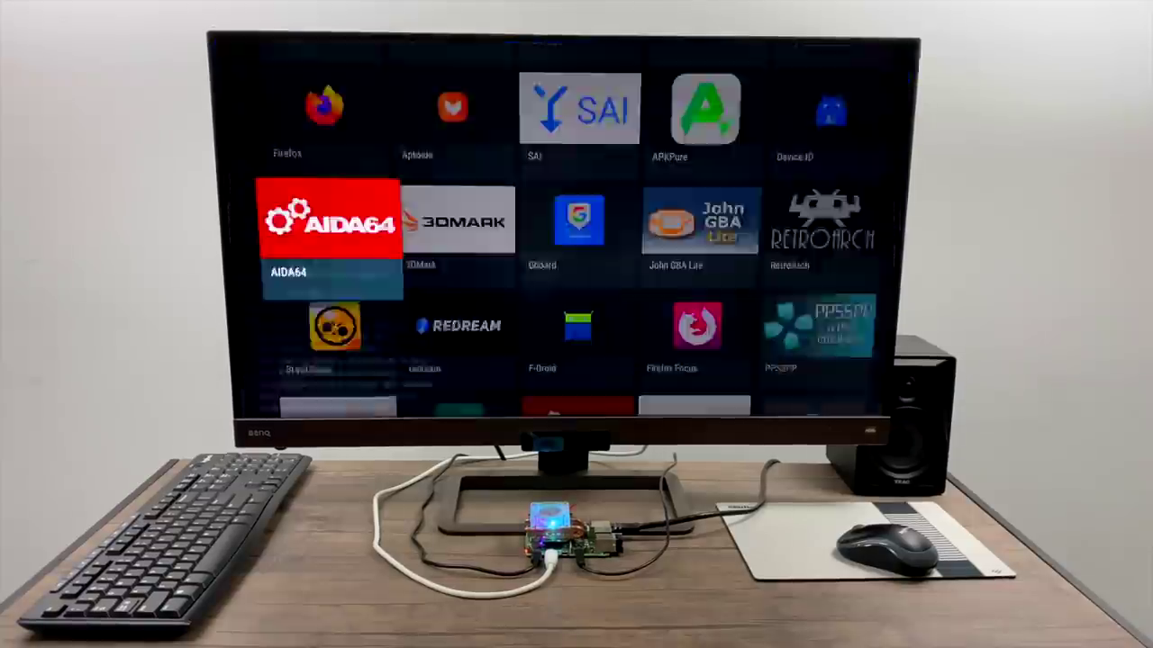
- Open Pi4 Android Settings.txt, highlight its HDMI/overscan and overclock lines, then minimize it
{"action": "key", "text": "Up"}
{"action": "key", "text": "Up"}
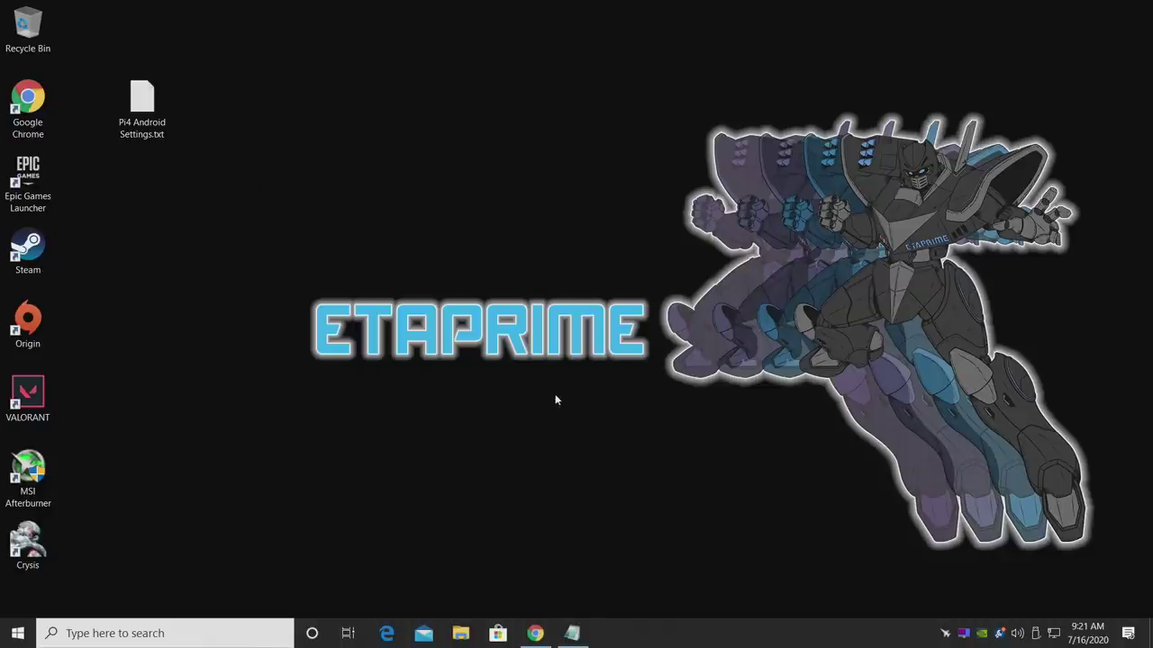
{"action": "double_click", "coordinate": [153, 107]}
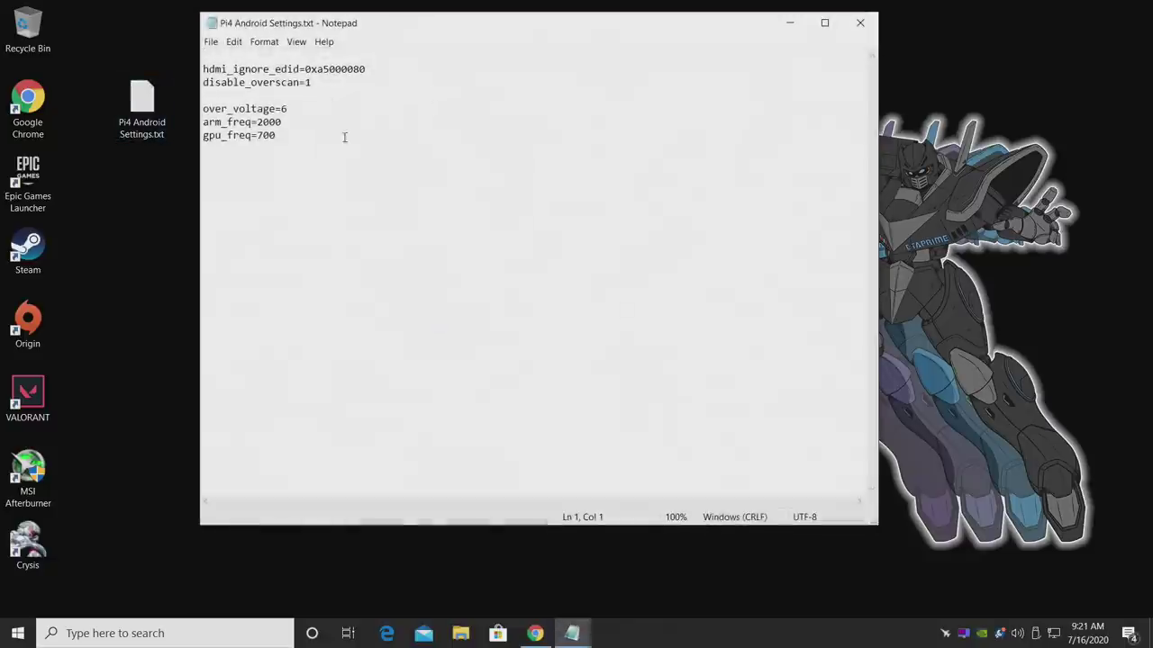
{"action": "left_click_drag", "start_coordinate": [311, 82], "coordinate": [192, 72]}
{"action": "left_click_drag", "start_coordinate": [281, 137], "coordinate": [207, 109]}
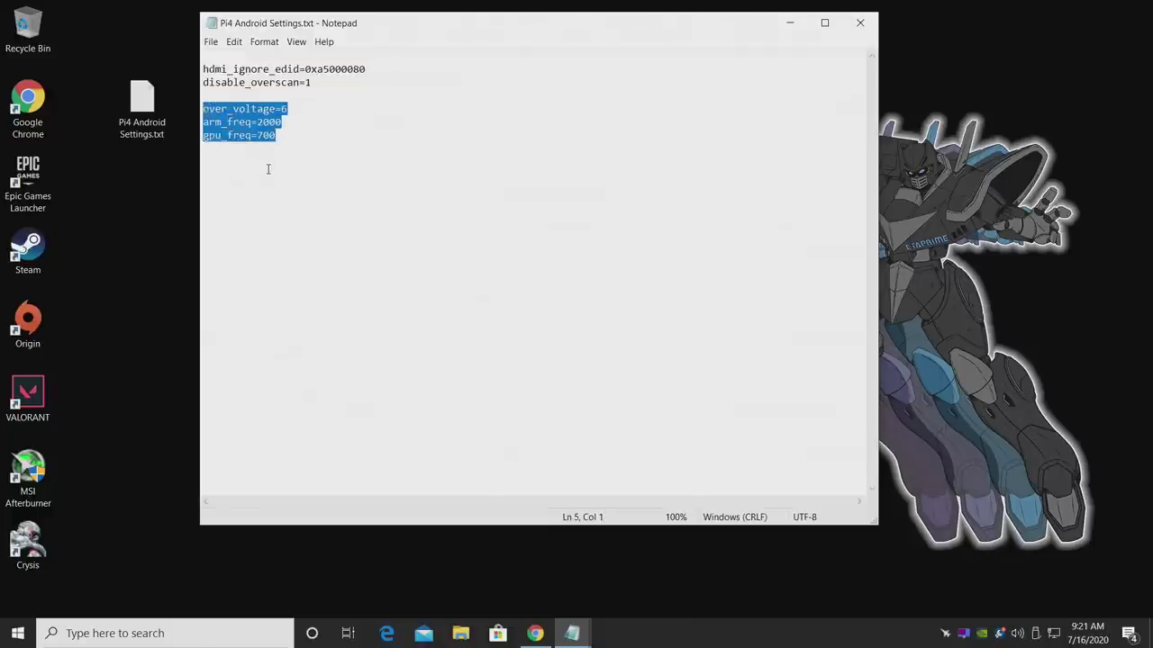
{"action": "left_click", "coordinate": [793, 24]}
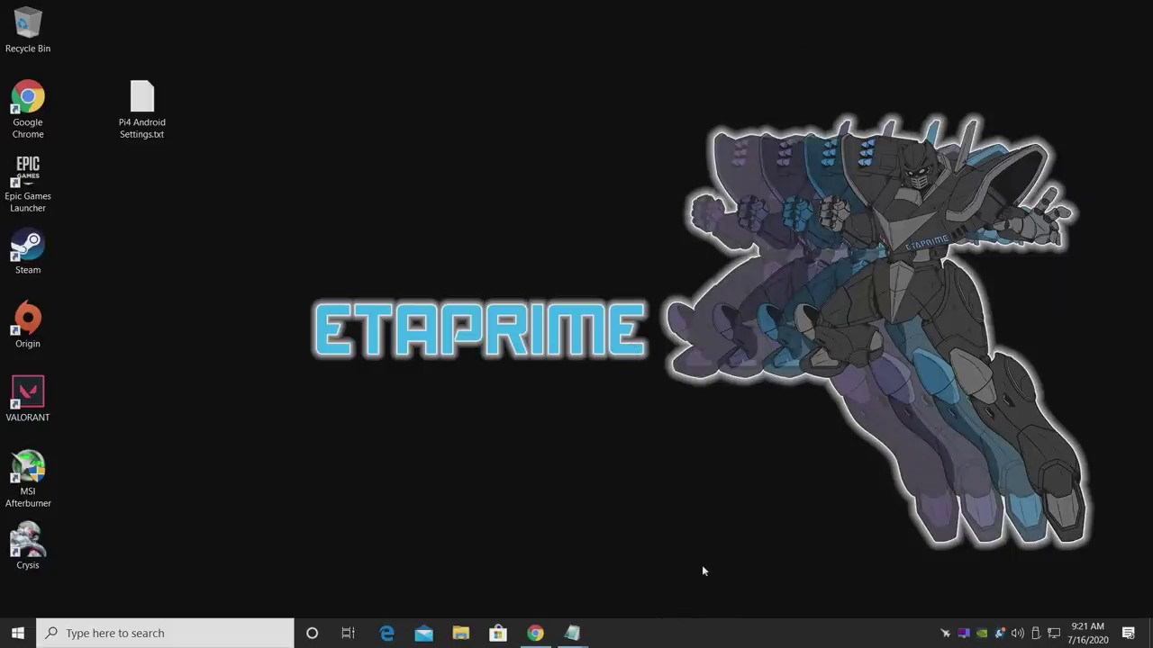
- Restore Chrome and download the Android 10 – Raspberry Pi 4 image from LemonCrest
{"action": "left_click", "coordinate": [533, 635]}
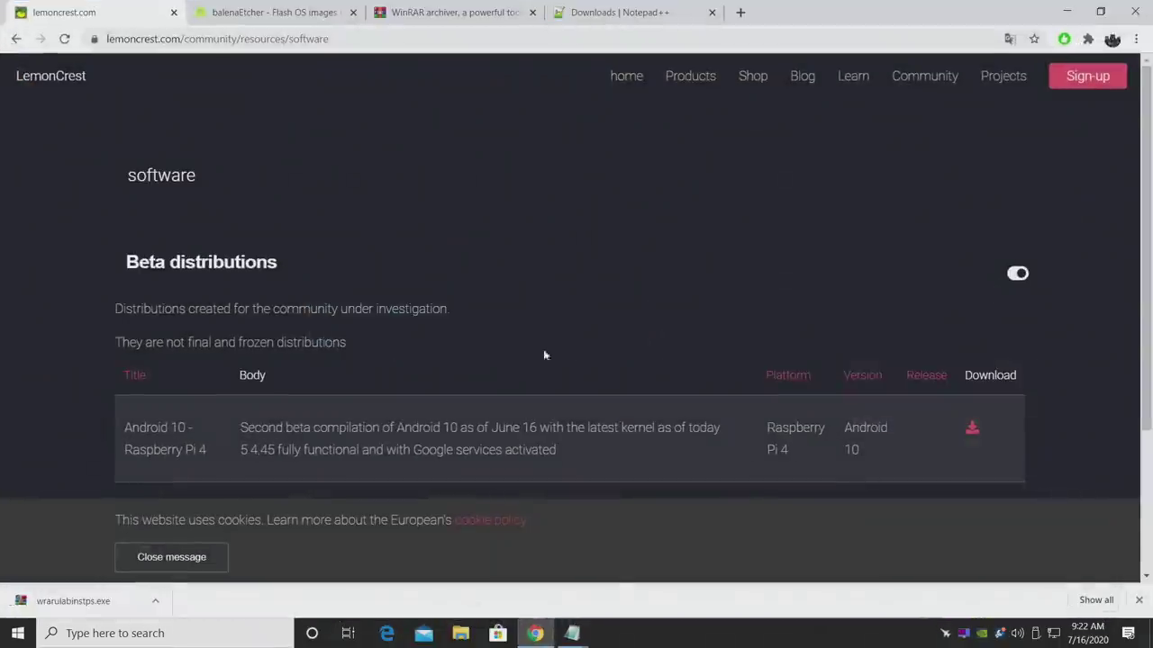
{"action": "left_click", "coordinate": [972, 429]}
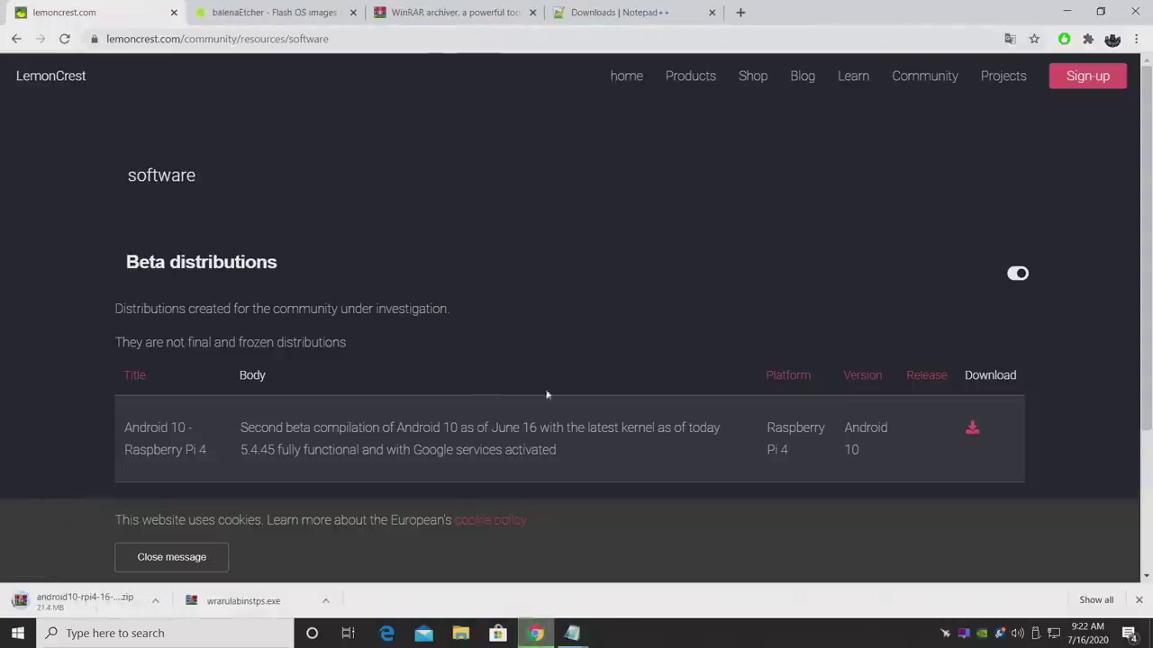
- Download Etcher for Windows (Portable) from the balenaEtcher download dropdown
{"action": "left_click", "coordinate": [275, 12]}
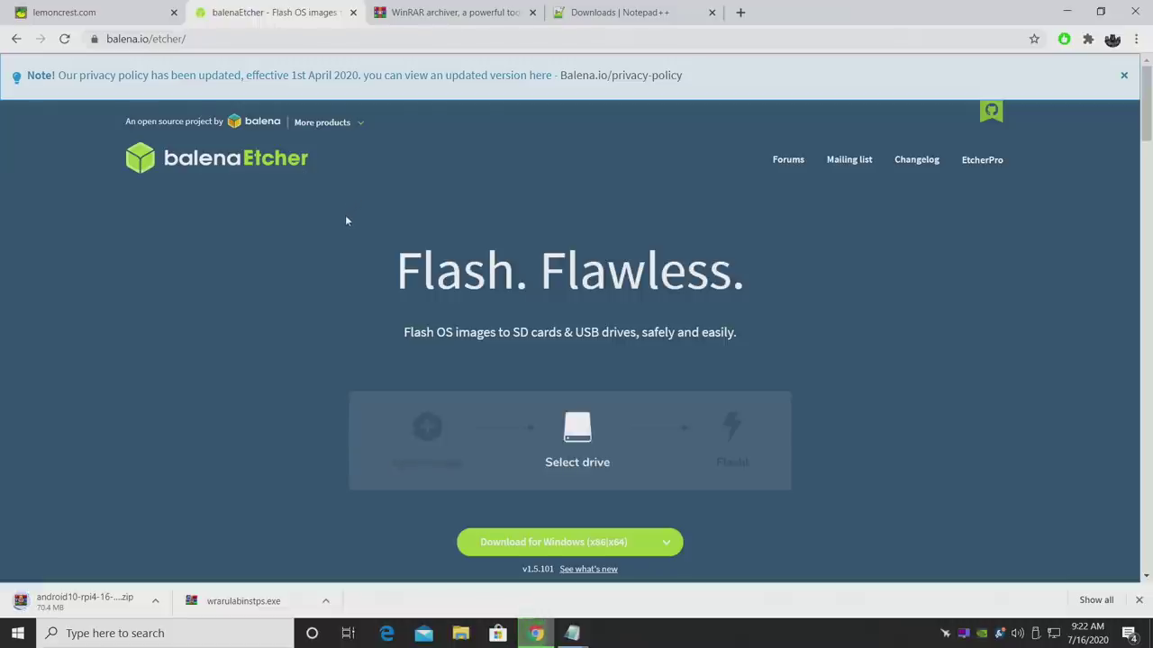
{"action": "scroll", "coordinate": [257, 249], "scroll_direction": "down", "scroll_amount": 2}
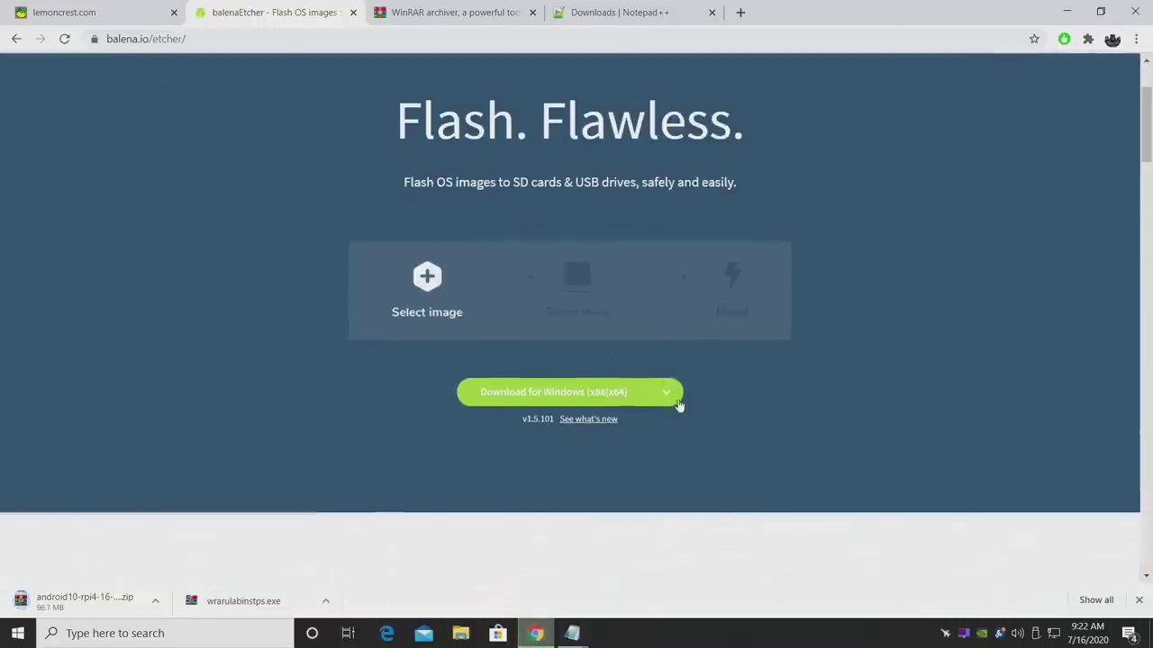
{"action": "left_click", "coordinate": [678, 397]}
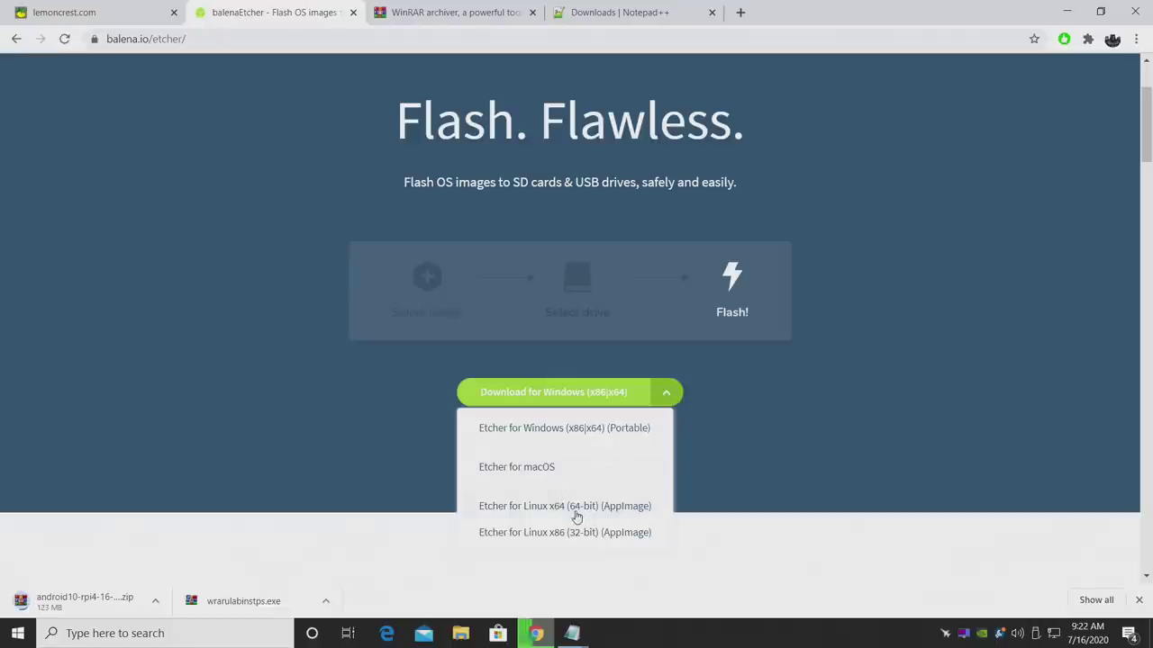
{"action": "left_click", "coordinate": [593, 430]}
{"action": "key", "text": "ctrl+Tab"}
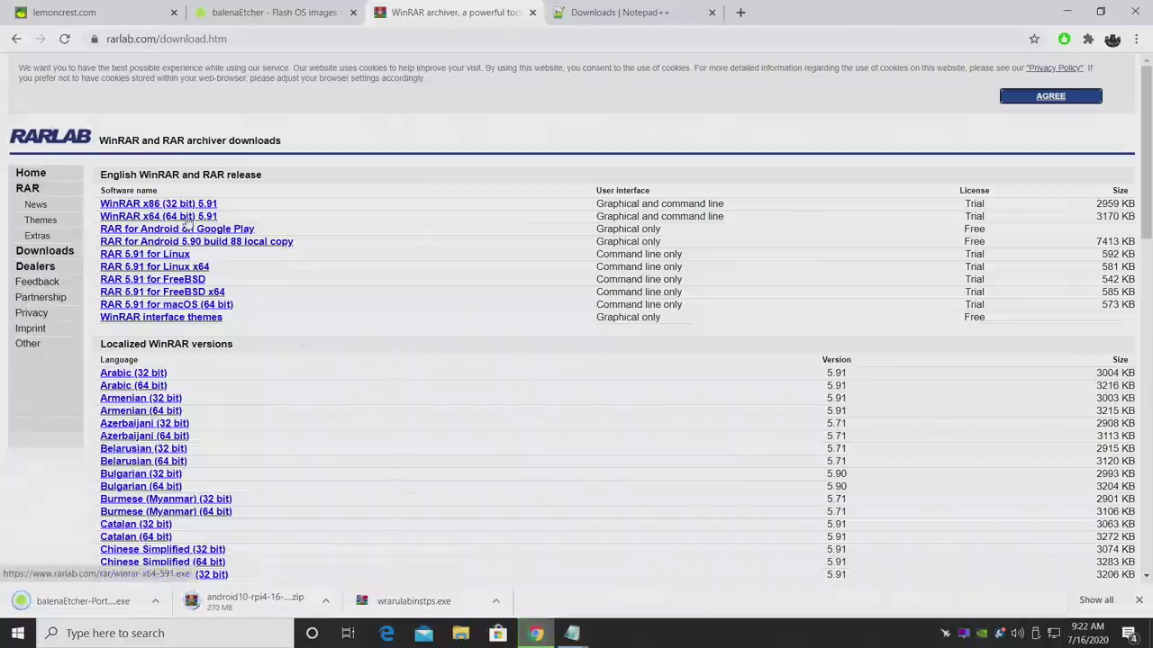
- Download winrar-x64-591.exe and npp.7.8.9.Installer.exe, then snap Chrome to the right half
{"action": "left_click", "coordinate": [185, 218]}
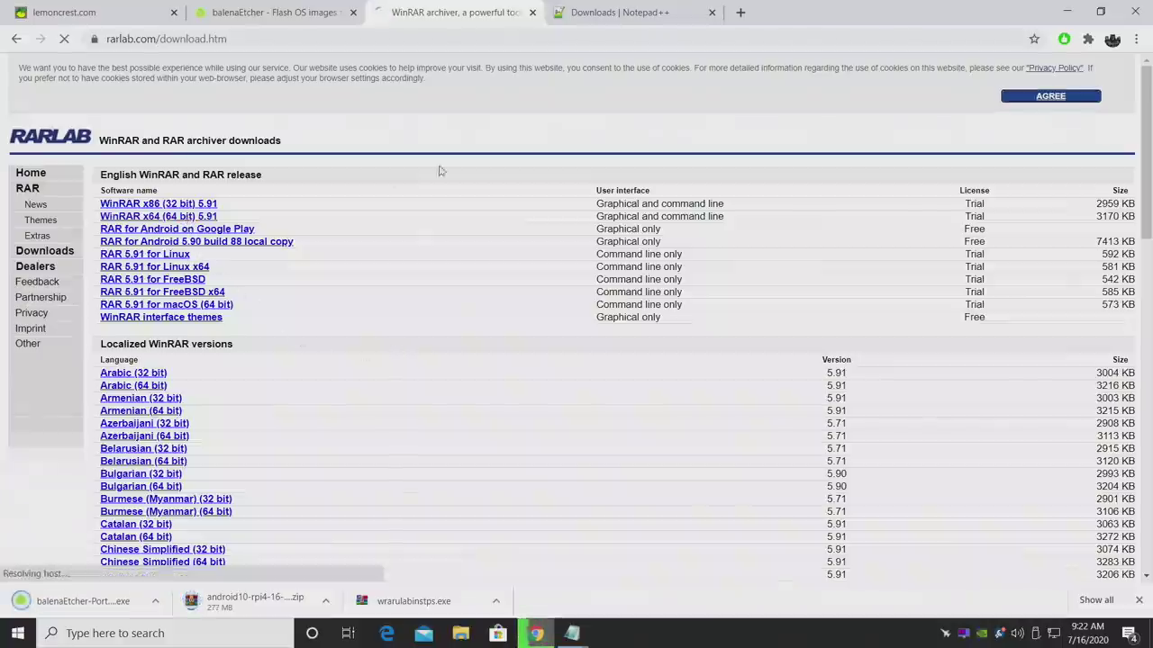
{"action": "left_click", "coordinate": [602, 11]}
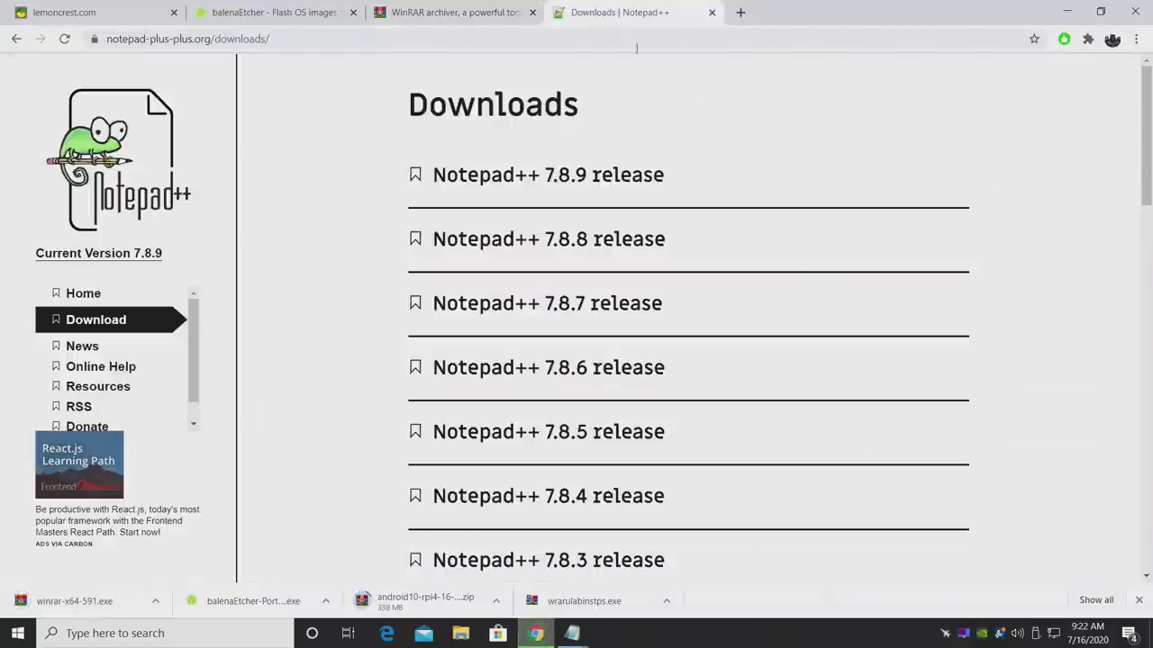
{"action": "left_click", "coordinate": [504, 175]}
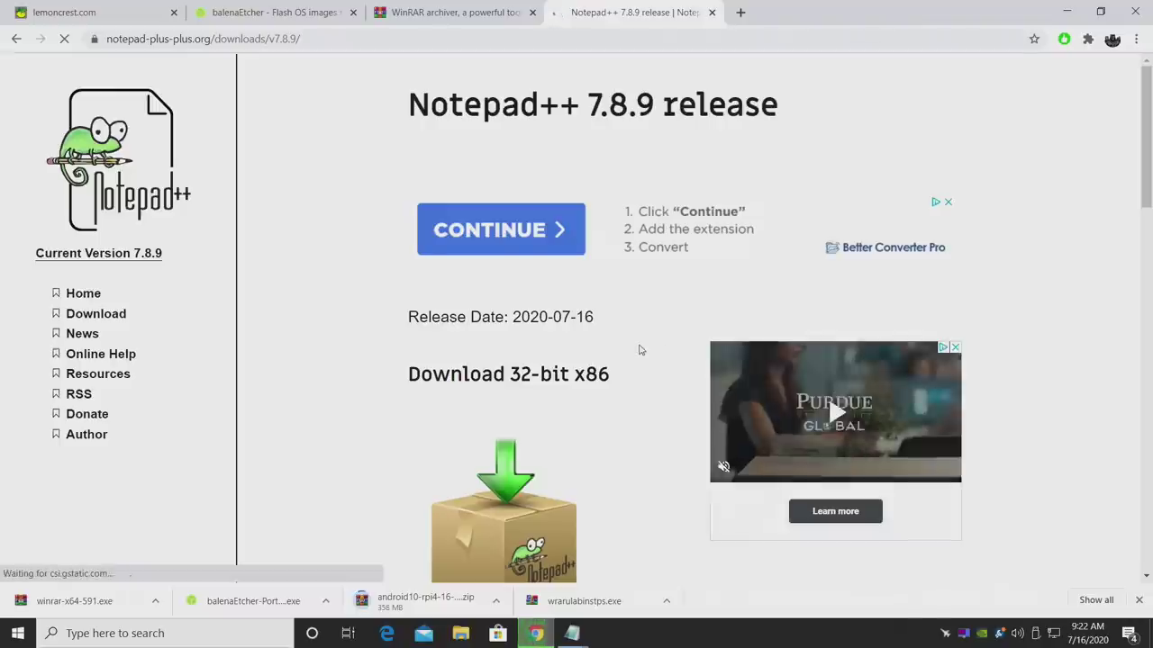
{"action": "scroll", "coordinate": [640, 349], "scroll_direction": "down", "scroll_amount": 3}
{"action": "scroll", "coordinate": [639, 349], "scroll_direction": "down", "scroll_amount": 3}
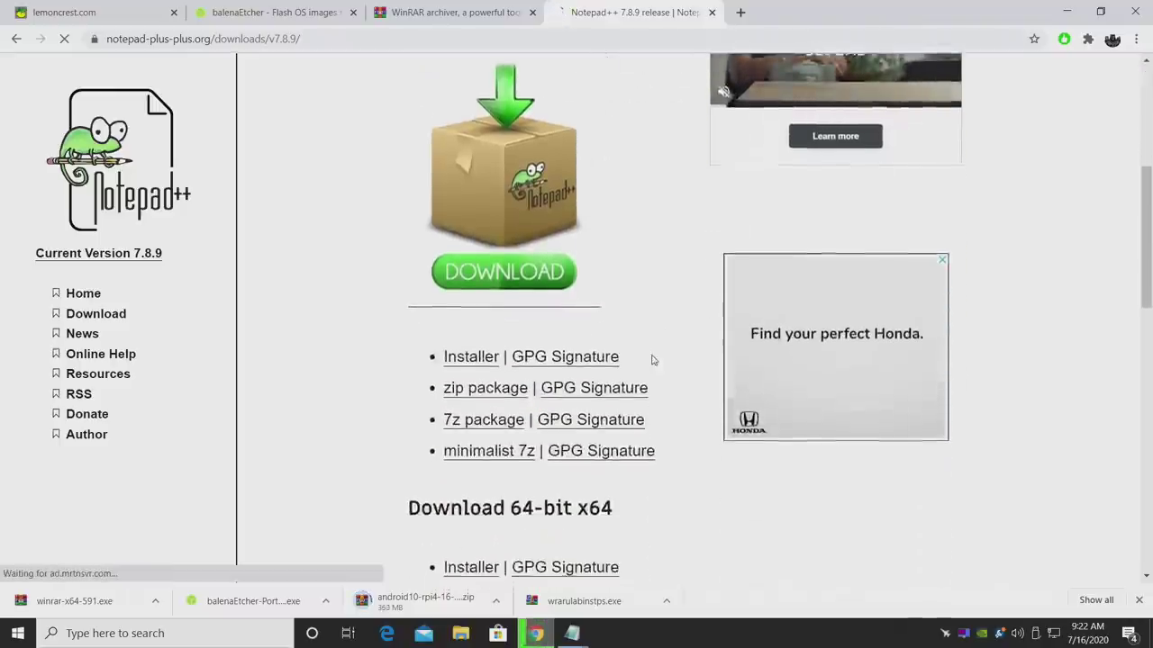
{"action": "left_click", "coordinate": [504, 272]}
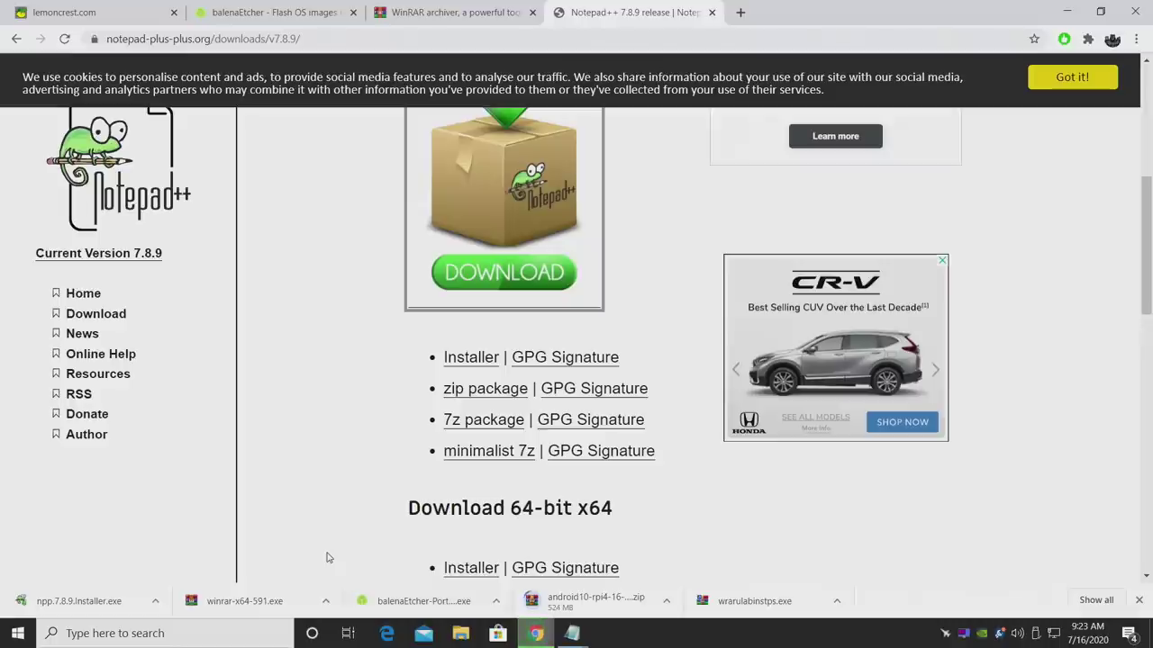
{"action": "key", "text": "super+Right"}
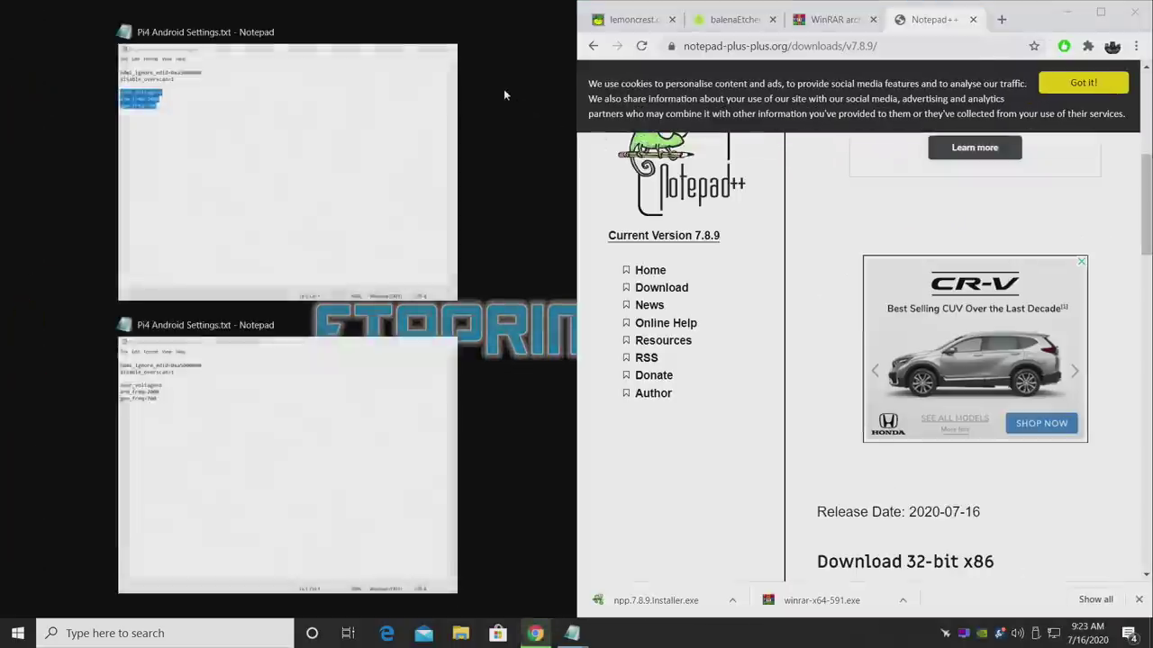
- Install WinRAR 5.91 with the default integration options
{"action": "left_click", "coordinate": [527, 91]}
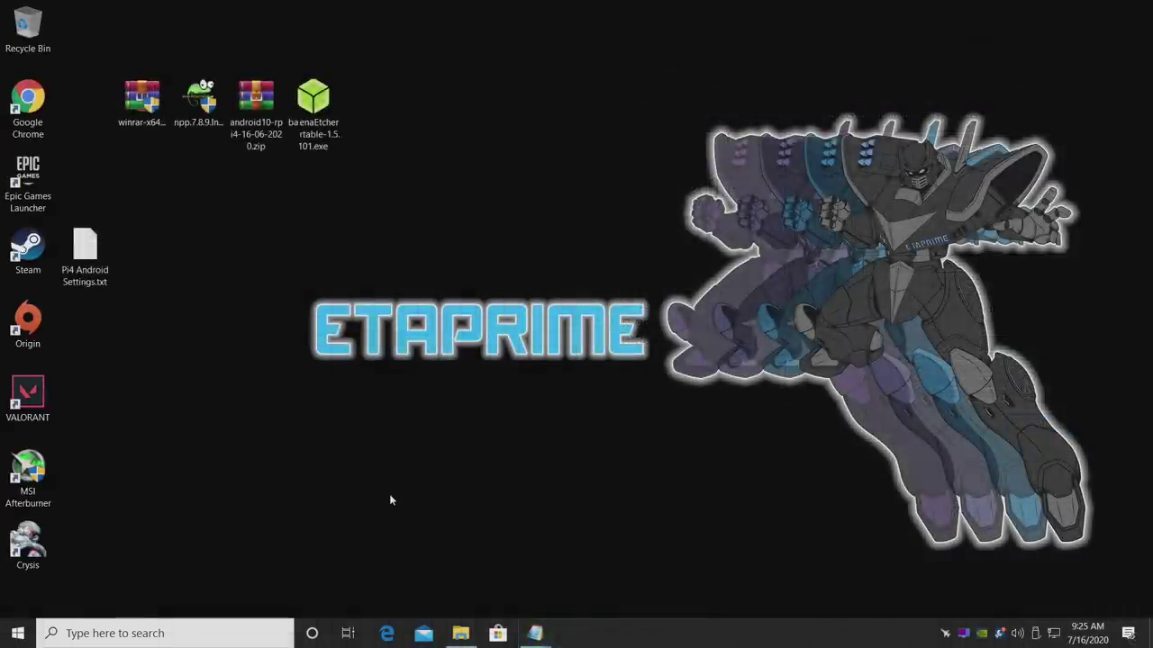
{"action": "double_click", "coordinate": [146, 104]}
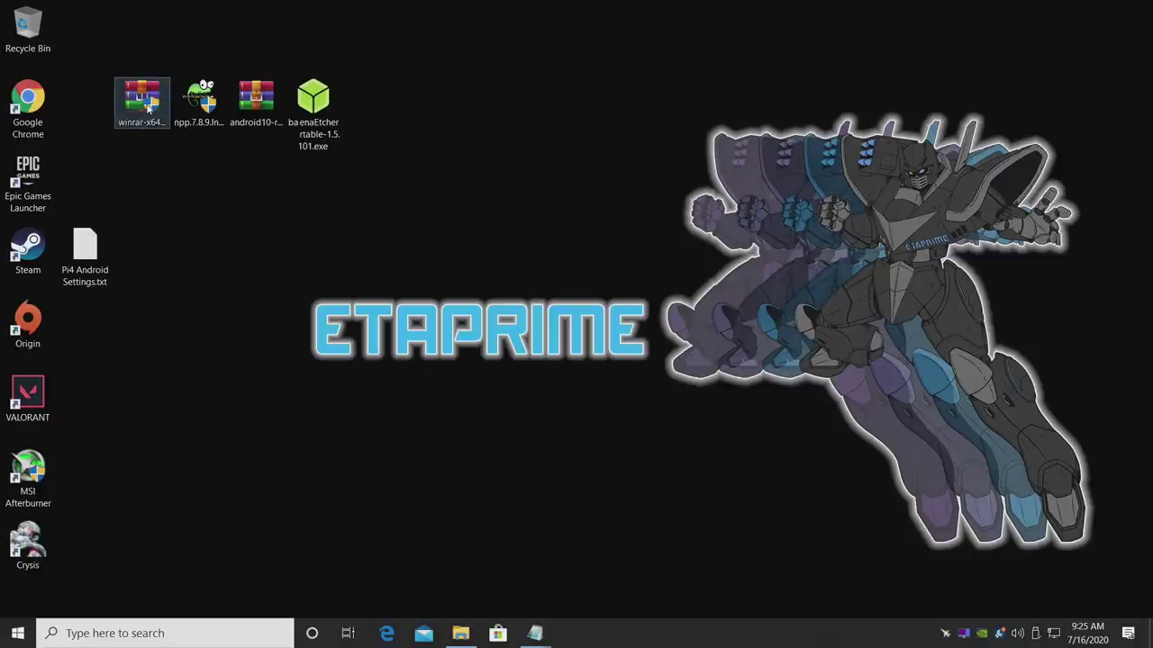
{"action": "left_click", "coordinate": [533, 464]}
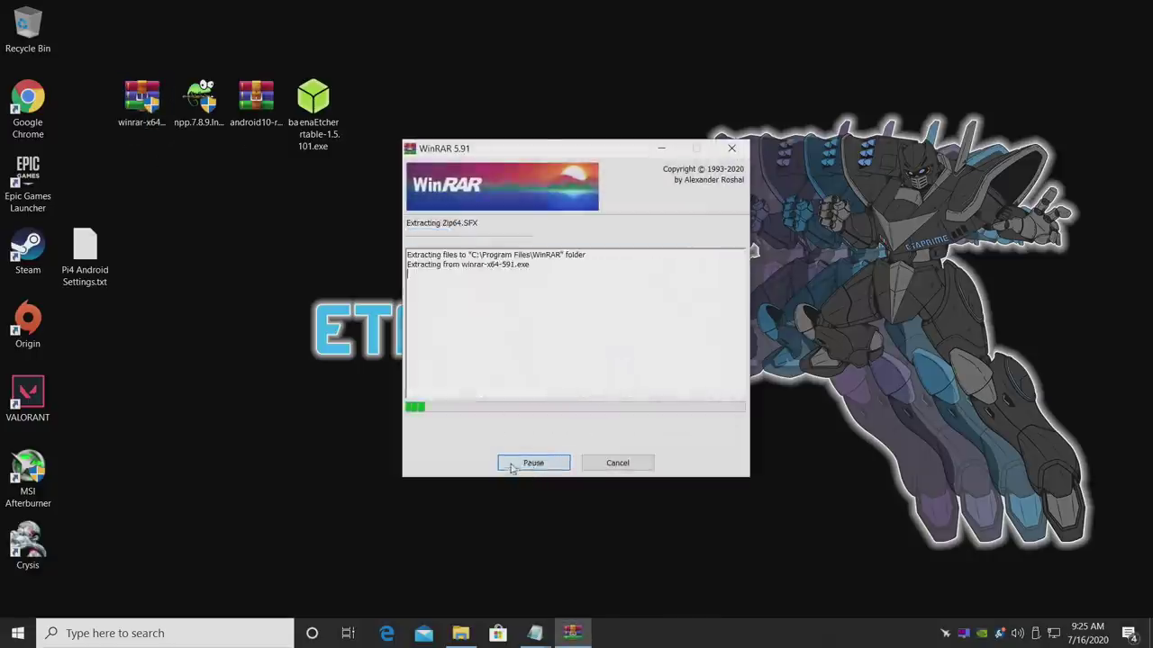
{"action": "left_click", "coordinate": [531, 455]}
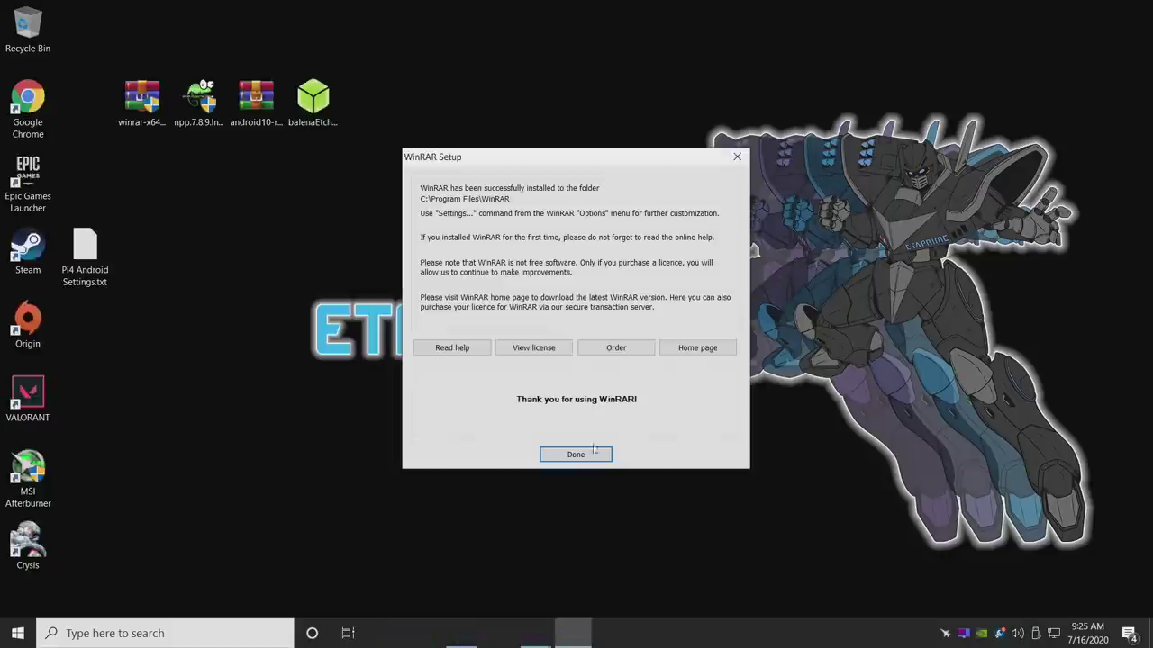
{"action": "left_click", "coordinate": [577, 525]}
{"action": "left_click", "coordinate": [675, 10]}
- Install Notepad++ v7.8.9 in English with the default folder and components
{"action": "double_click", "coordinate": [200, 101]}
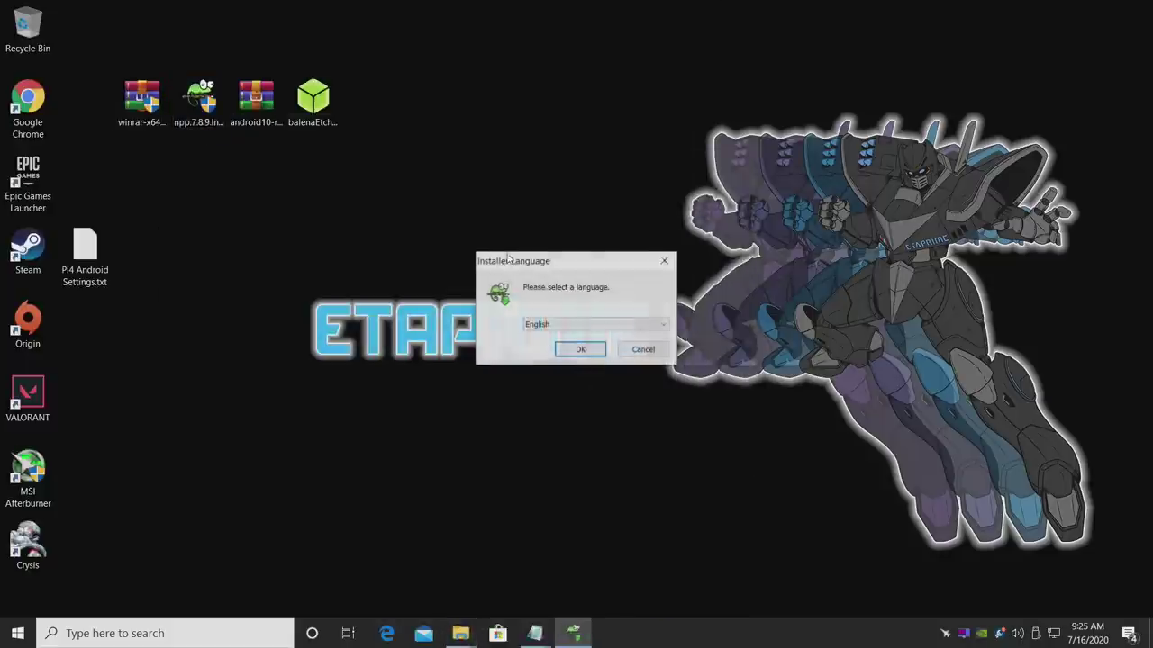
{"action": "left_click", "coordinate": [589, 349]}
{"action": "left_click", "coordinate": [650, 433]}
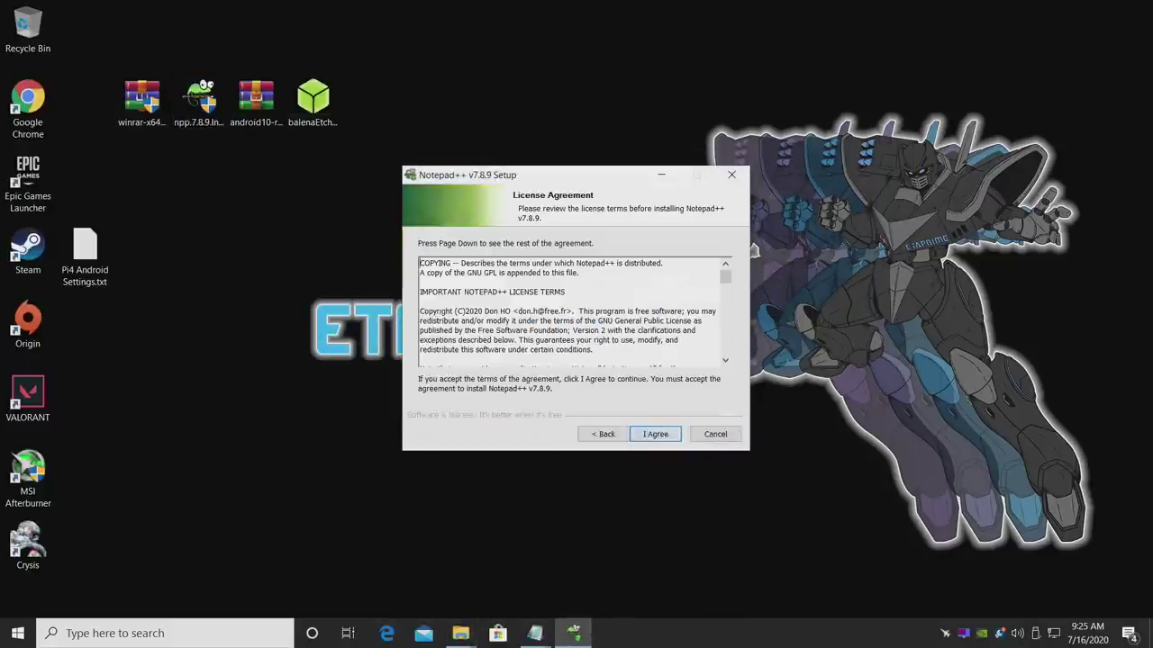
{"action": "left_click", "coordinate": [671, 437]}
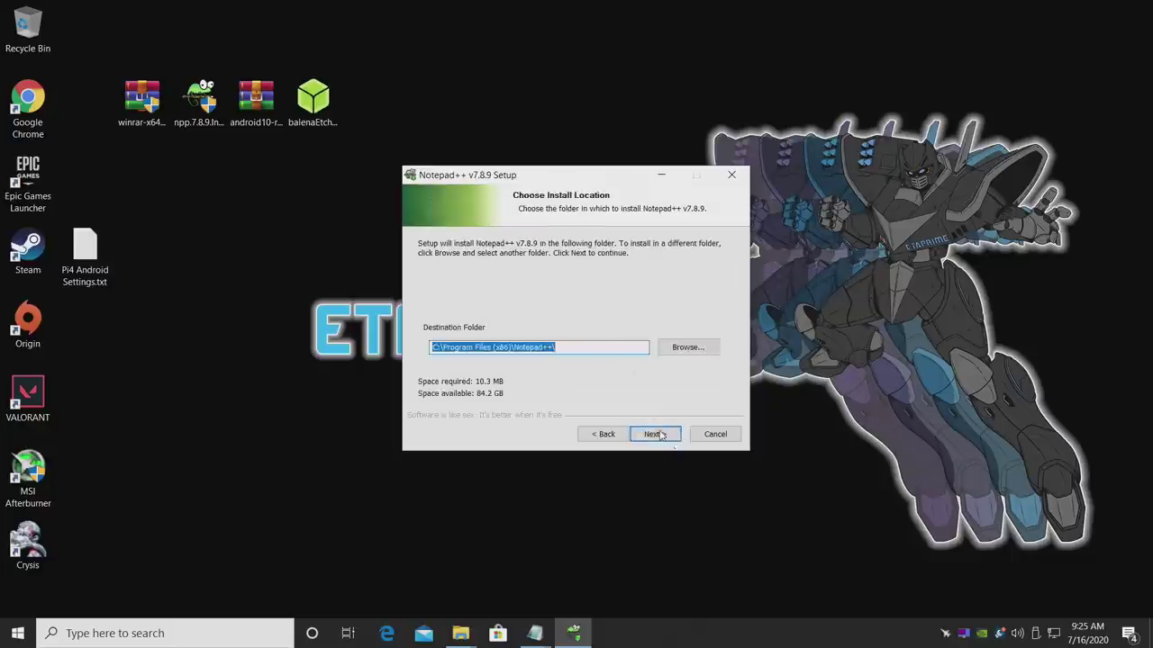
{"action": "left_click", "coordinate": [654, 434]}
{"action": "left_click", "coordinate": [660, 436]}
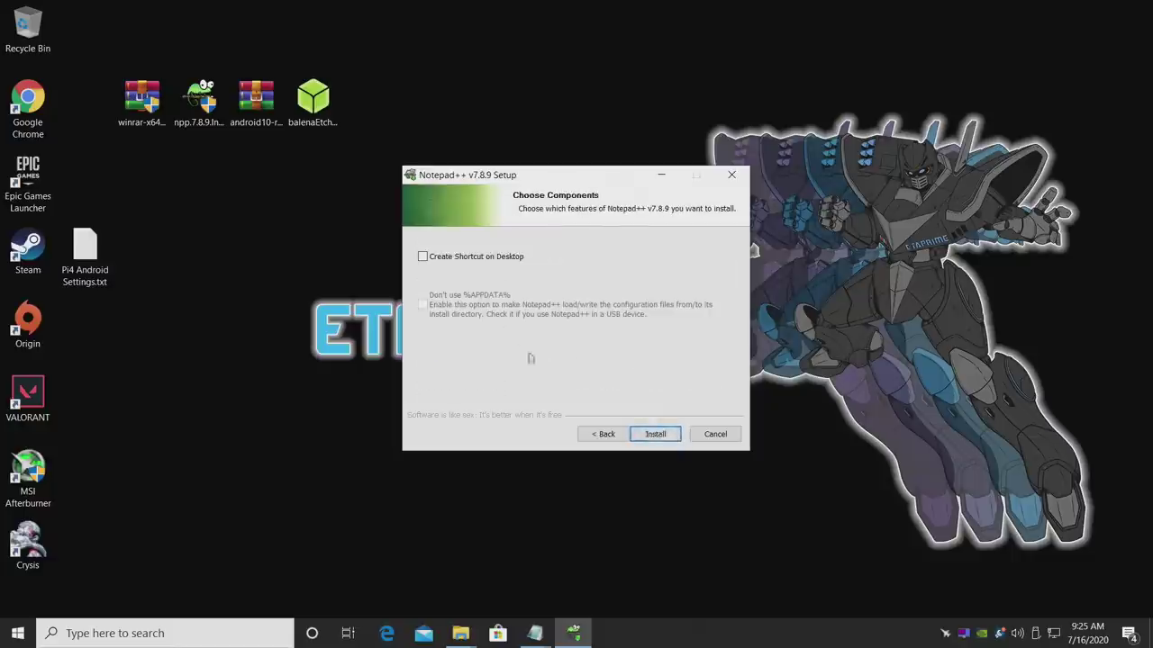
{"action": "left_click", "coordinate": [655, 435]}
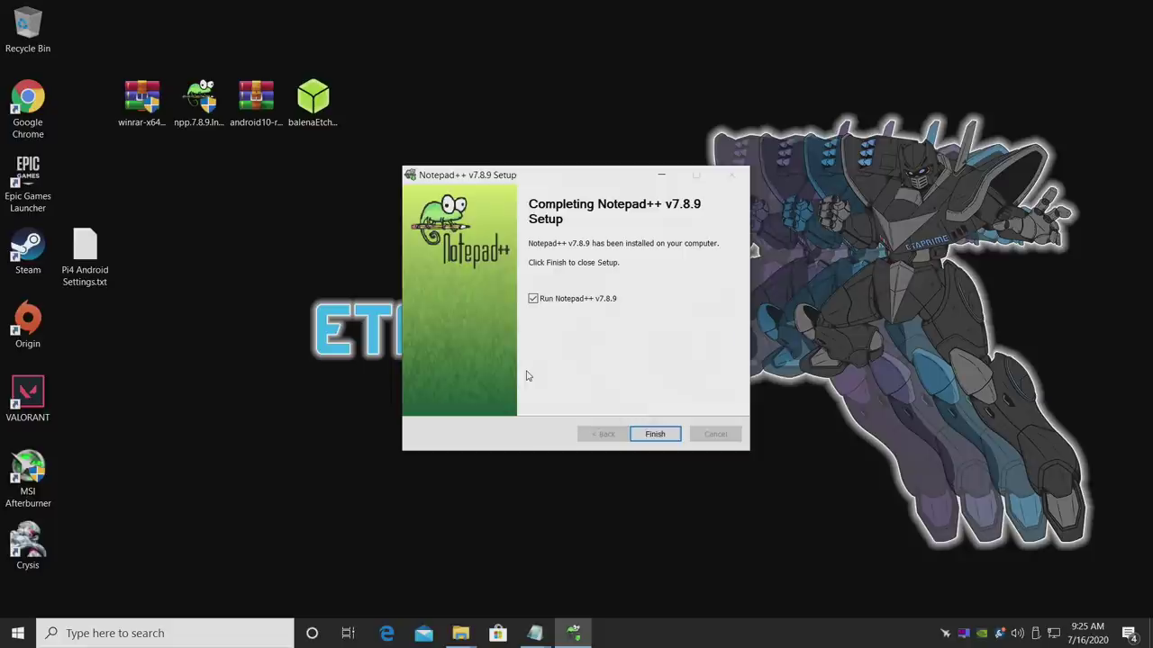
{"action": "left_click", "coordinate": [654, 435]}
{"action": "left_click", "coordinate": [256, 104]}
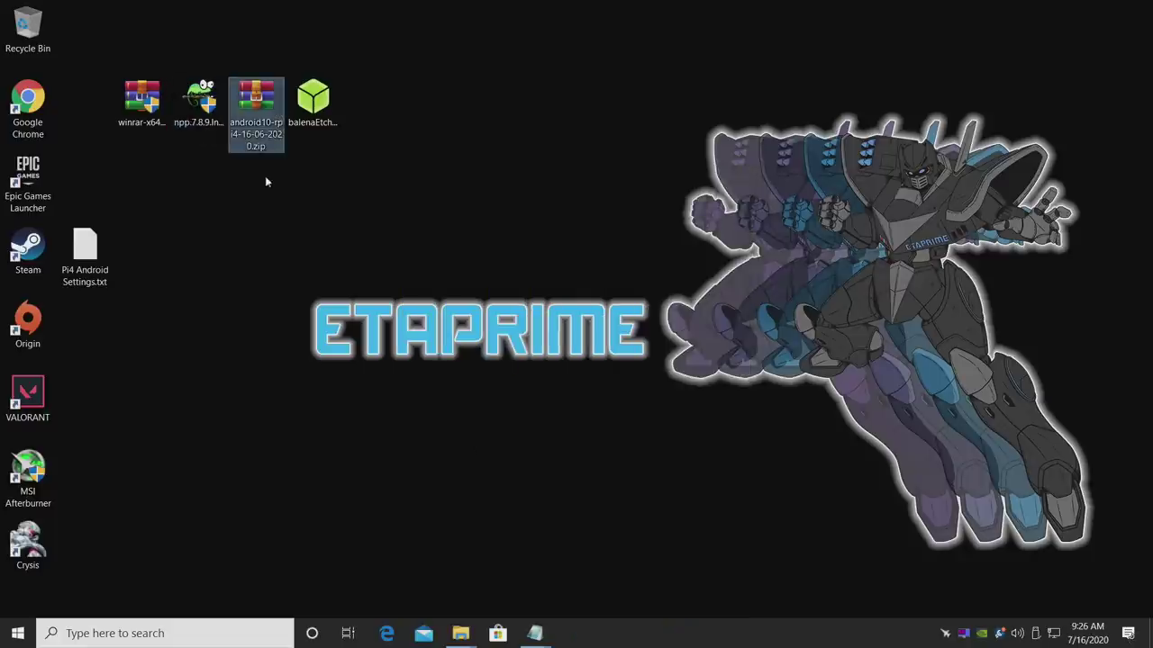
- Extract the Android 10 zip to android10-rpi4-16-06-2020\ and check the .img inside
{"action": "right_click", "coordinate": [244, 102]}
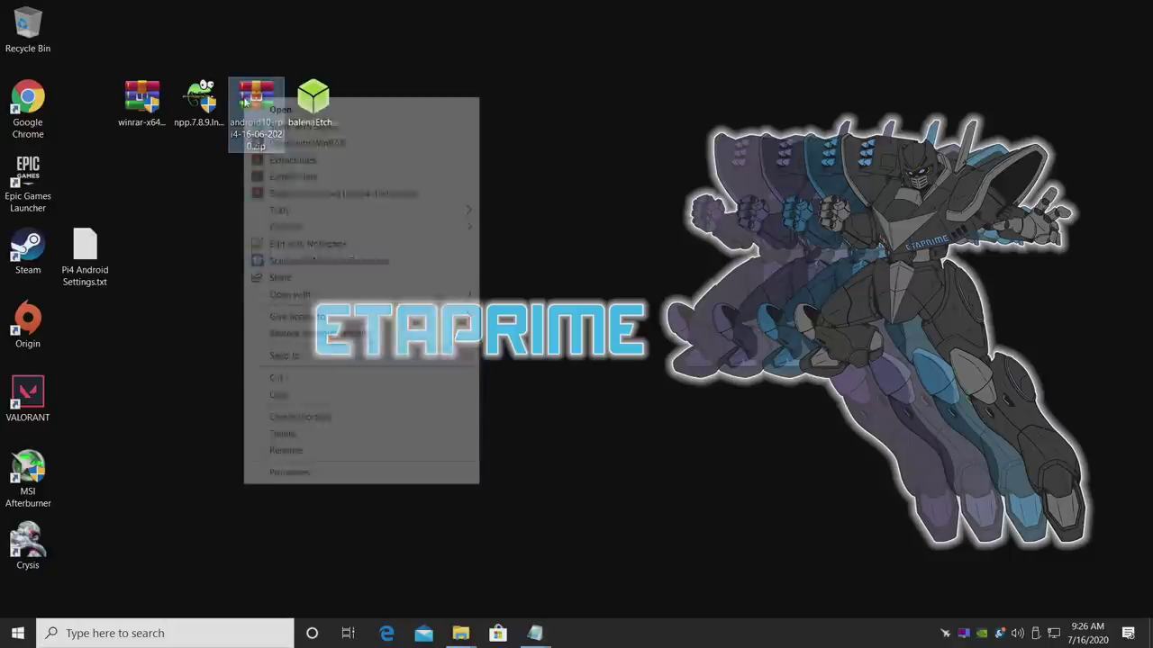
{"action": "left_click", "coordinate": [333, 194]}
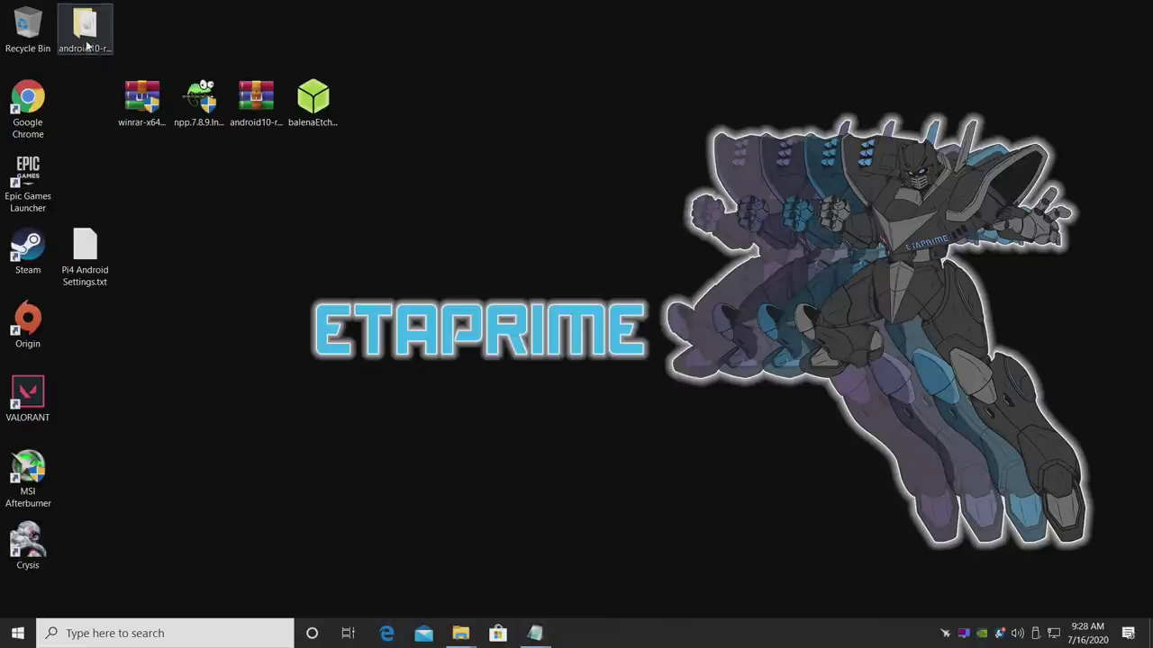
{"action": "double_click", "coordinate": [85, 38]}
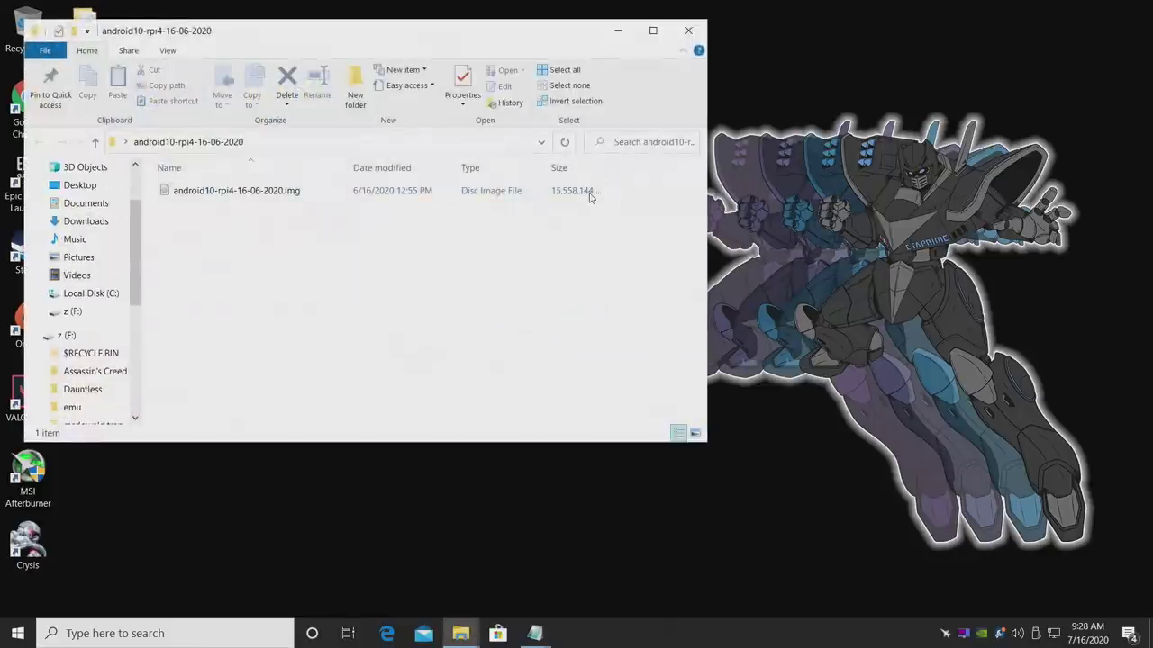
{"action": "left_click", "coordinate": [618, 30]}
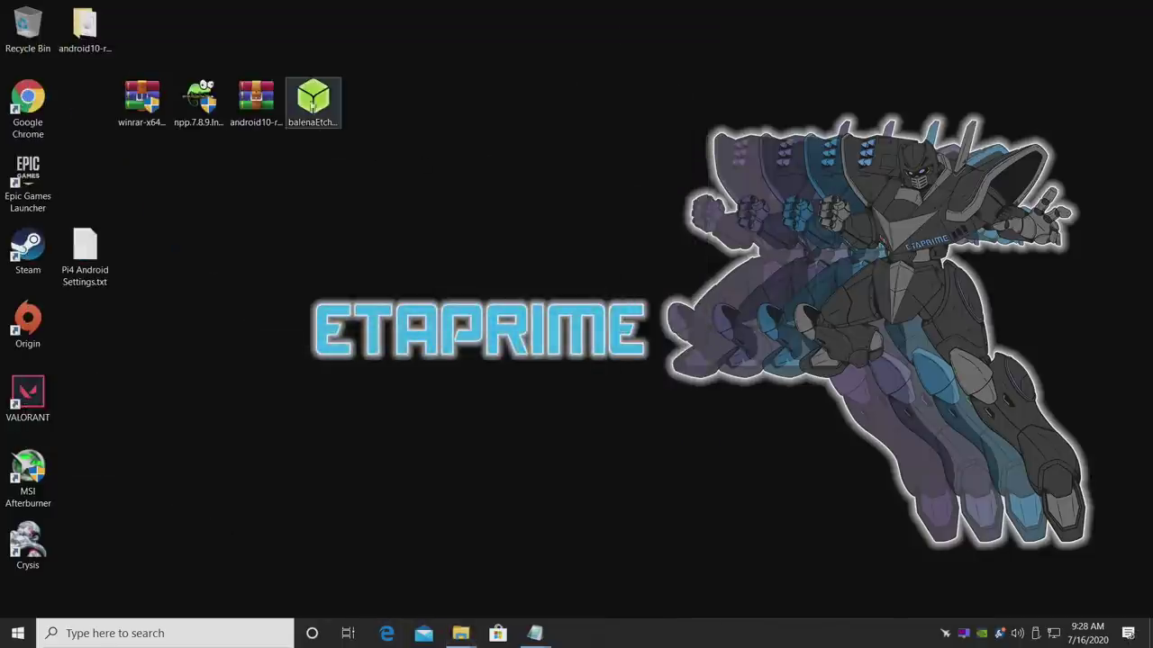
{"action": "double_click", "coordinate": [309, 99]}
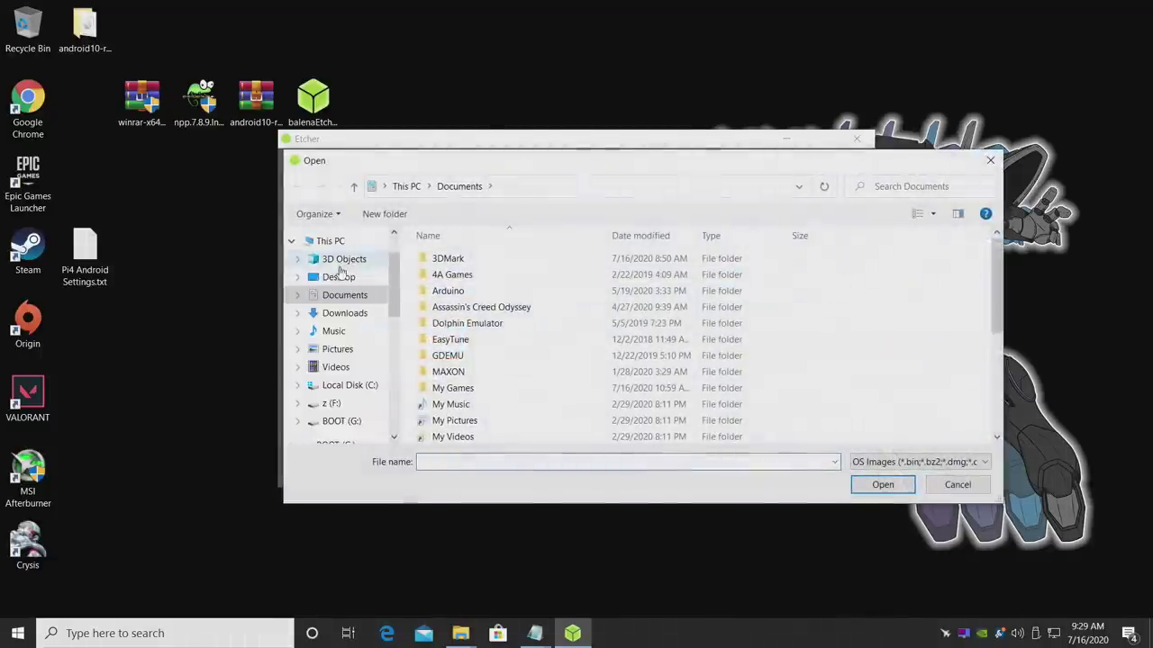
- Flash android10-rpi4-16-06-2020.img to the 63.2 GB Transcend SD card, then close Etcher
{"action": "left_click", "coordinate": [339, 277]}
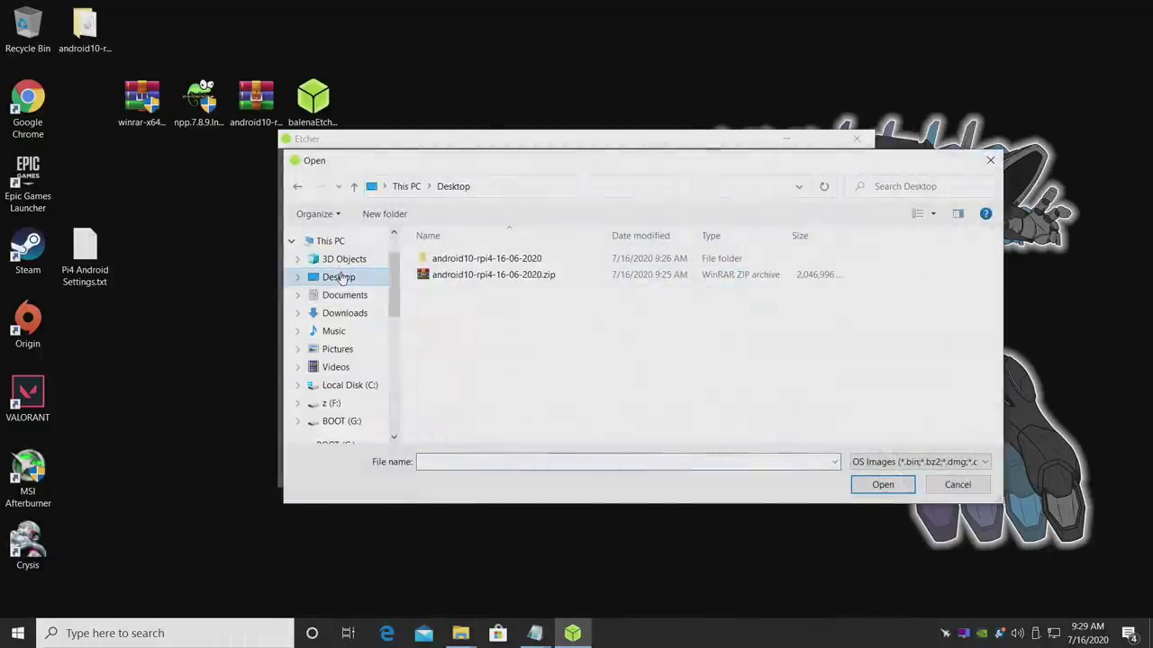
{"action": "double_click", "coordinate": [522, 259]}
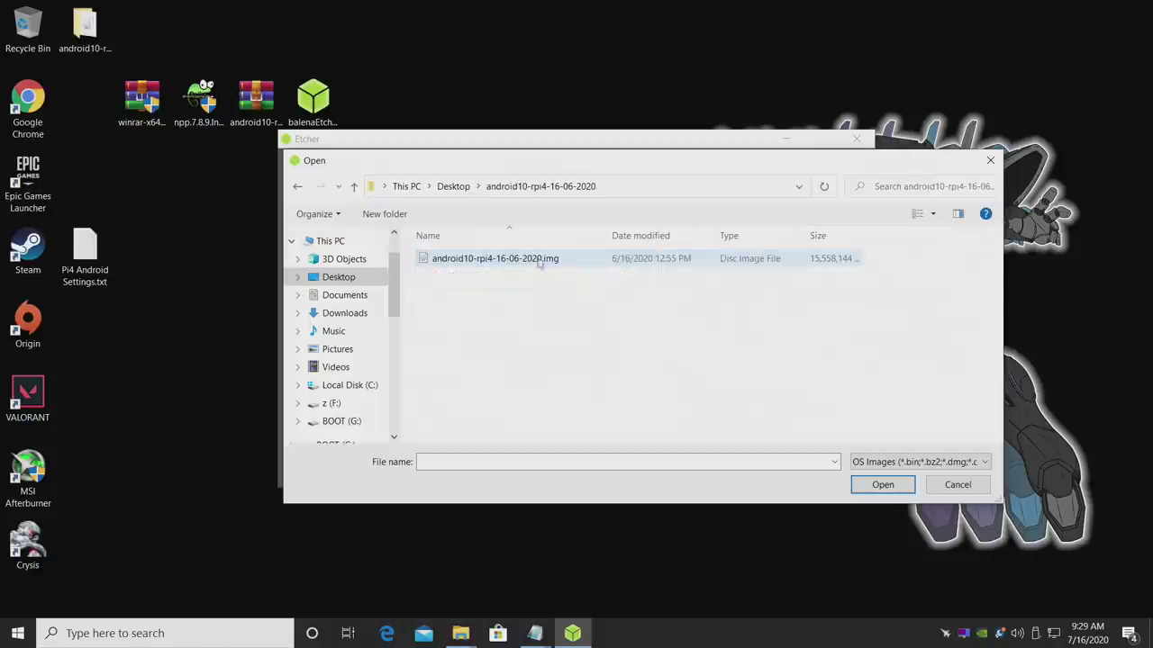
{"action": "double_click", "coordinate": [746, 261]}
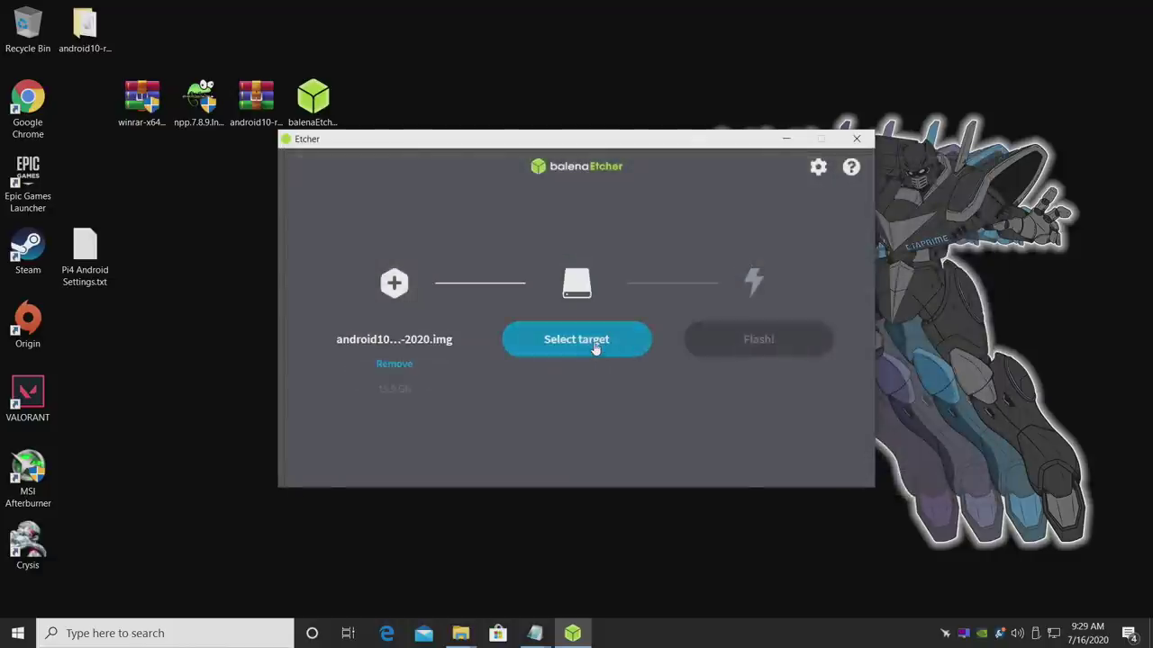
{"action": "left_click", "coordinate": [594, 348]}
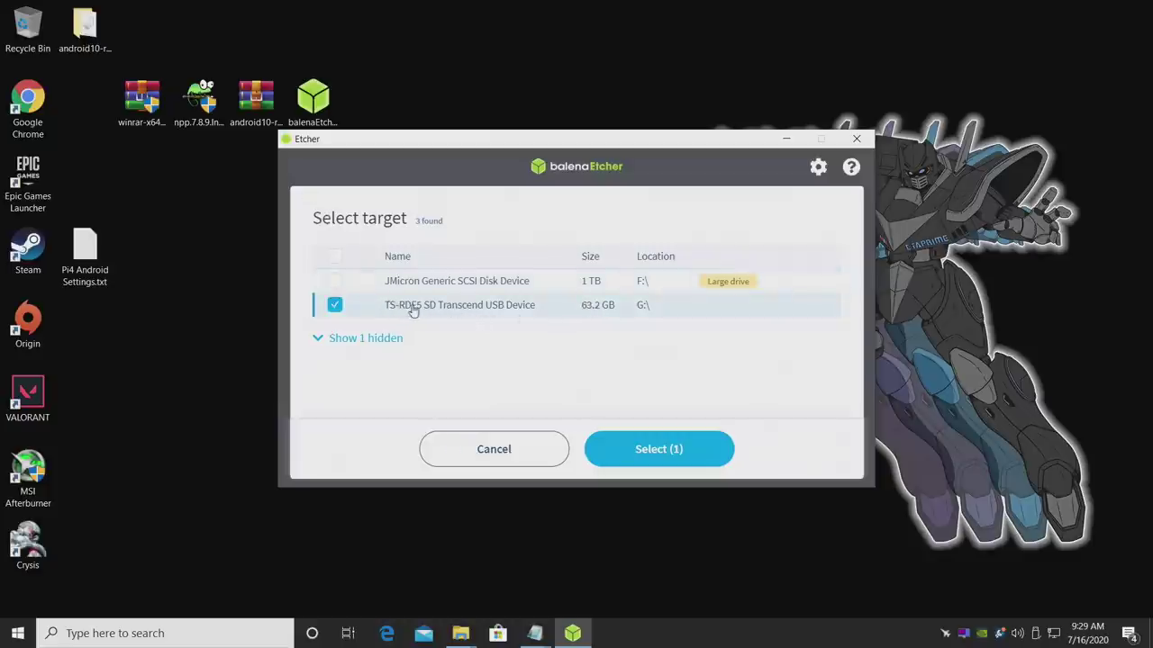
{"action": "left_click", "coordinate": [667, 435]}
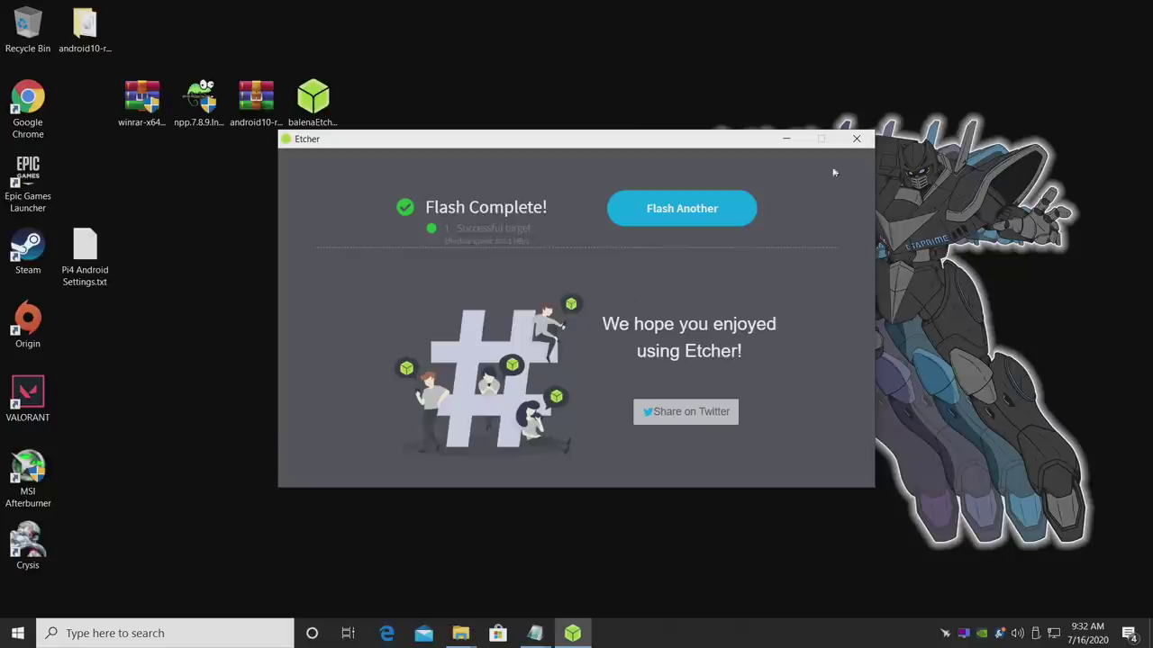
{"action": "left_click", "coordinate": [860, 140]}
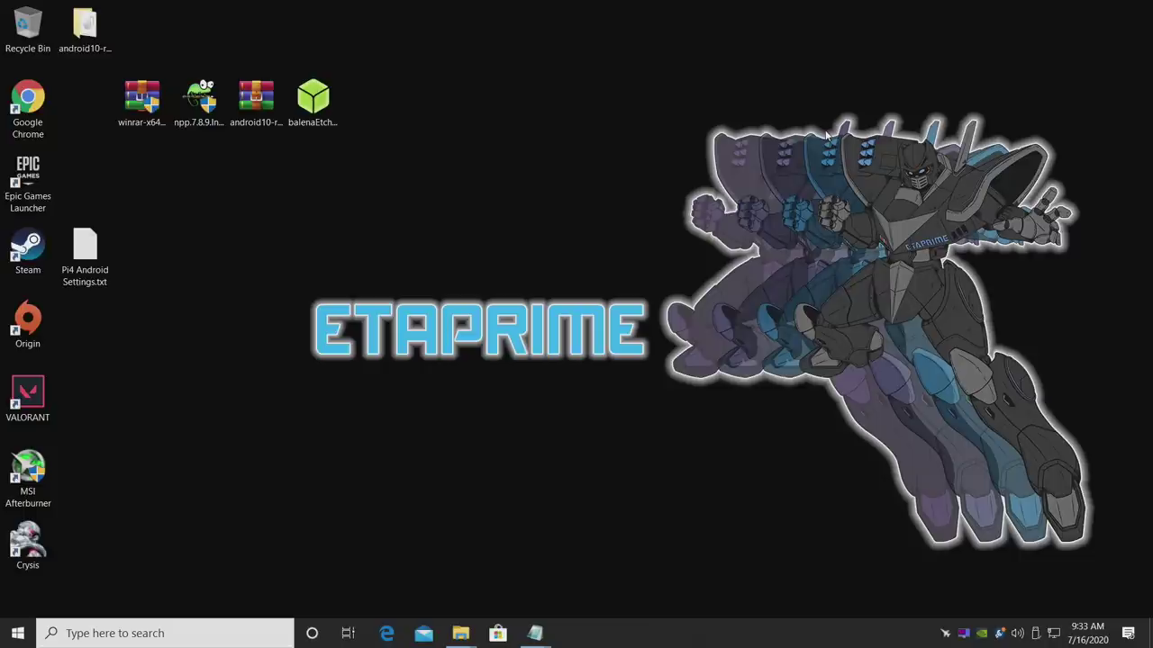
- Open config.txt from USB Drive (G:) in Notepad++ and snap it to the right half
{"action": "left_click", "coordinate": [462, 639]}
{"action": "scroll", "coordinate": [360, 315], "scroll_direction": "down", "scroll_amount": 1}
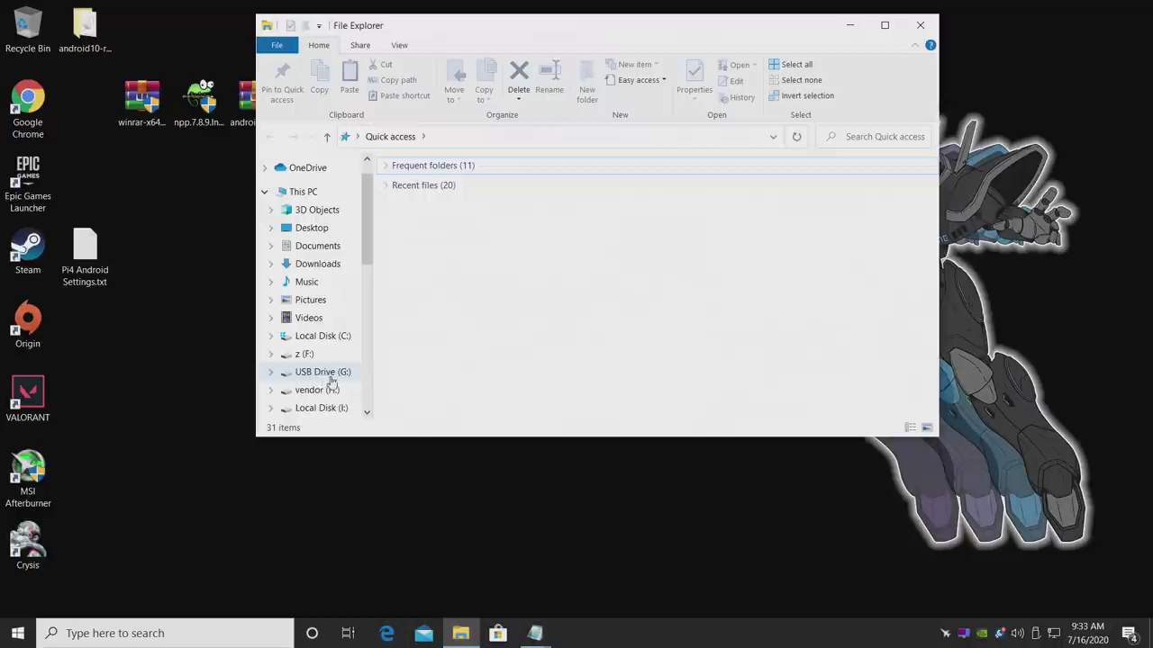
{"action": "left_click", "coordinate": [340, 380]}
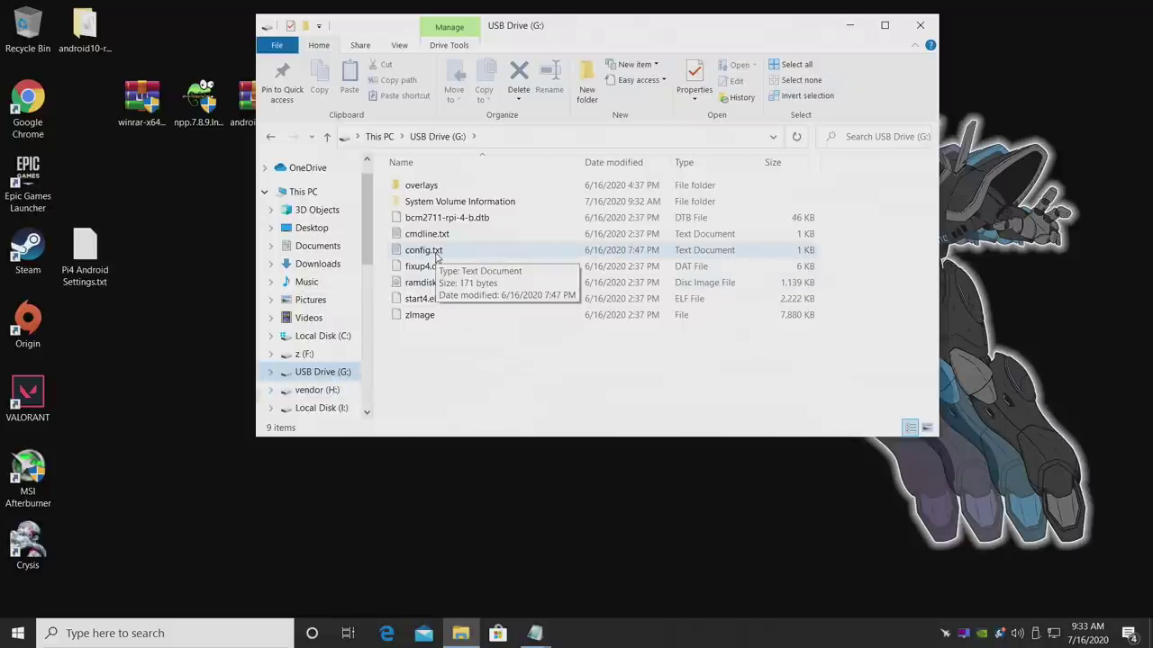
{"action": "left_click", "coordinate": [436, 257]}
{"action": "right_click", "coordinate": [437, 257]}
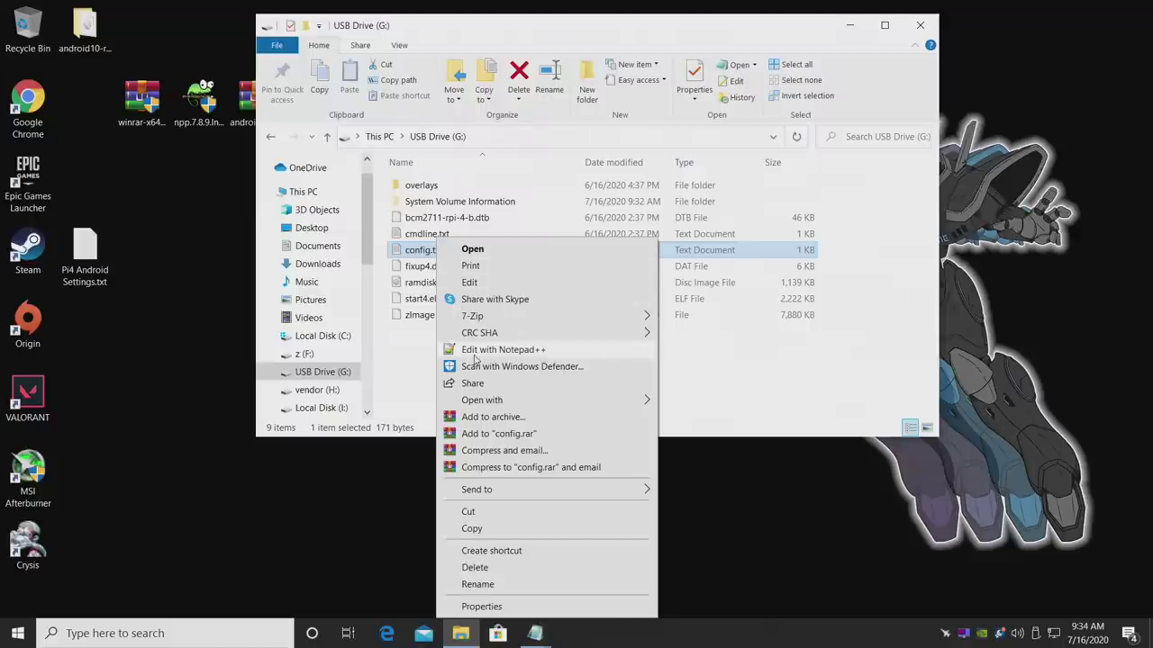
{"action": "left_click", "coordinate": [475, 353]}
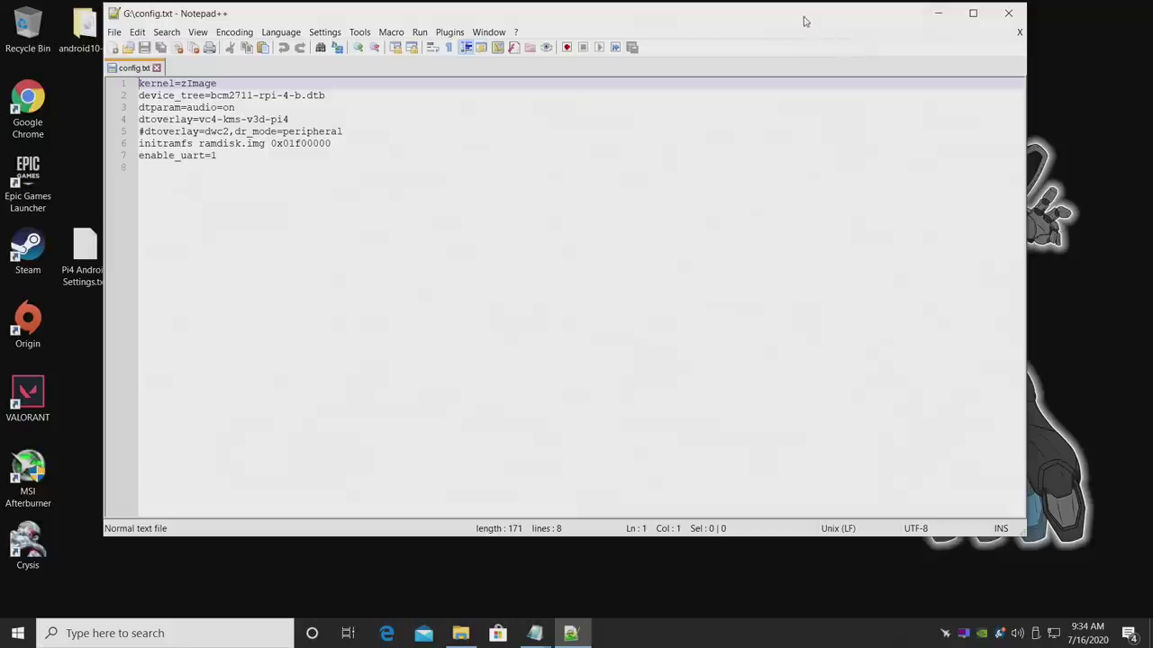
{"action": "left_click_drag", "start_coordinate": [804, 20], "coordinate": [1150, 261]}
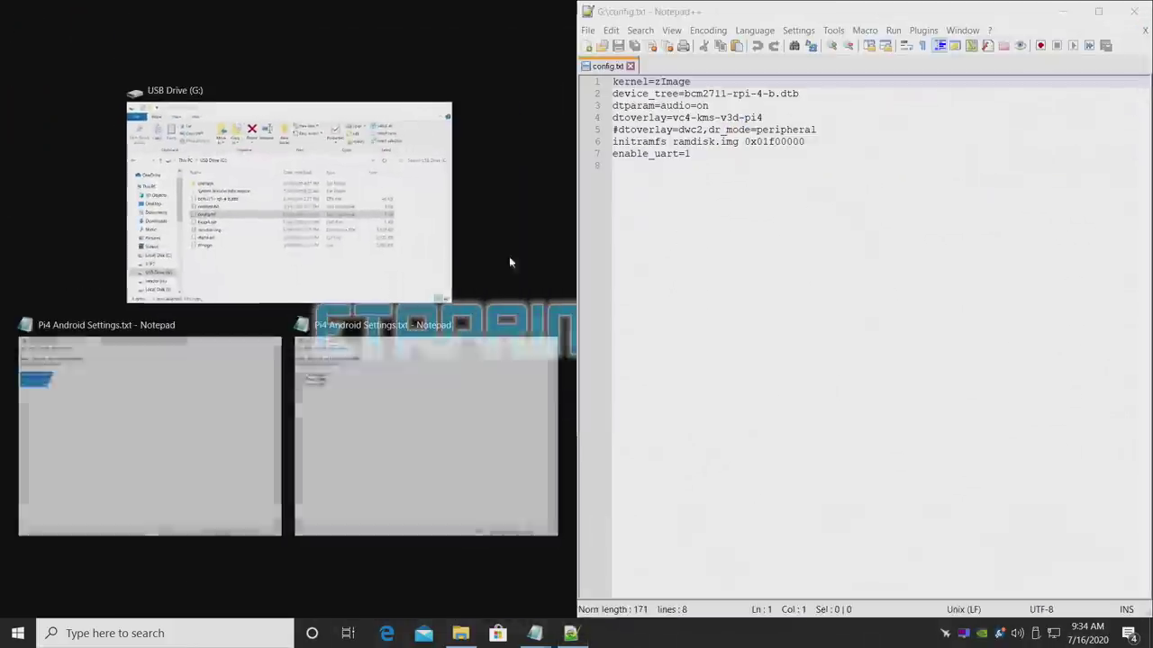
{"action": "left_click", "coordinate": [509, 262]}
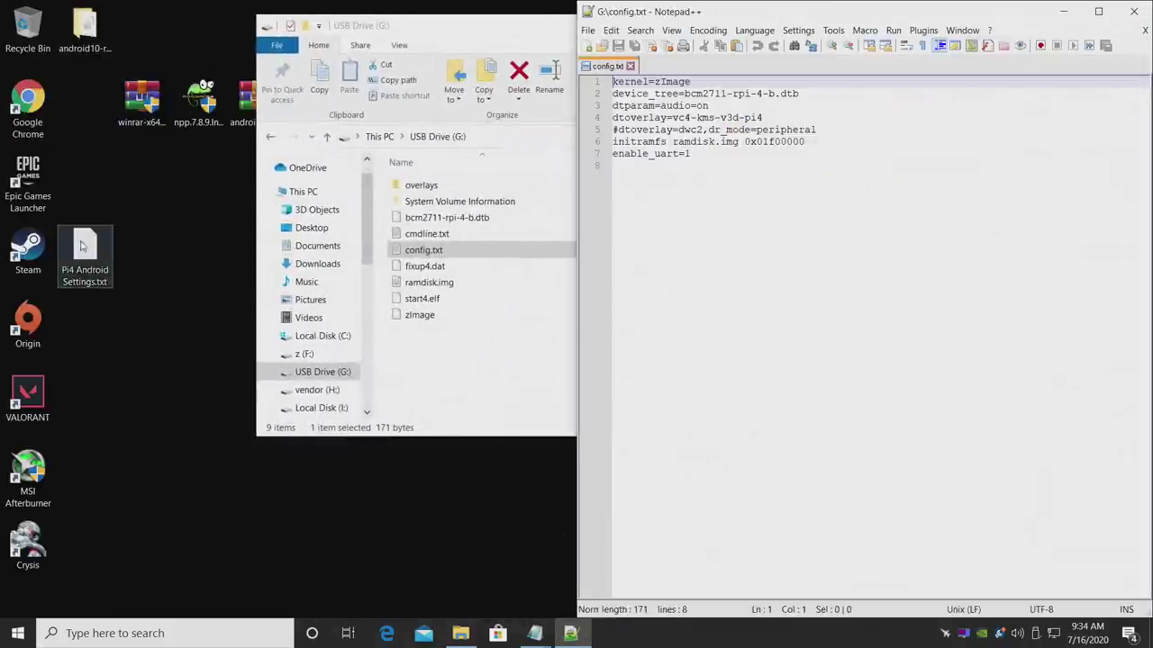
- Copy hdmi_ignore_edid=0xa5000080 and disable_overscan=1 from the settings notes into config.txt lines 9–10
{"action": "double_click", "coordinate": [81, 246]}
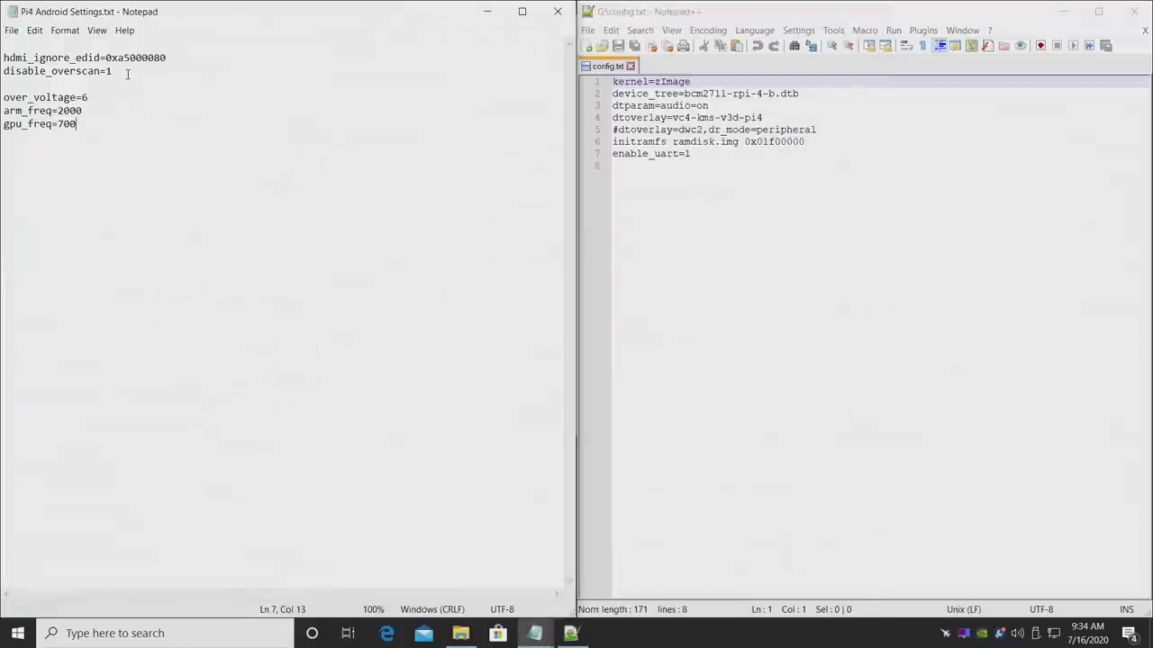
{"action": "left_click_drag", "start_coordinate": [121, 72], "coordinate": [3, 59]}
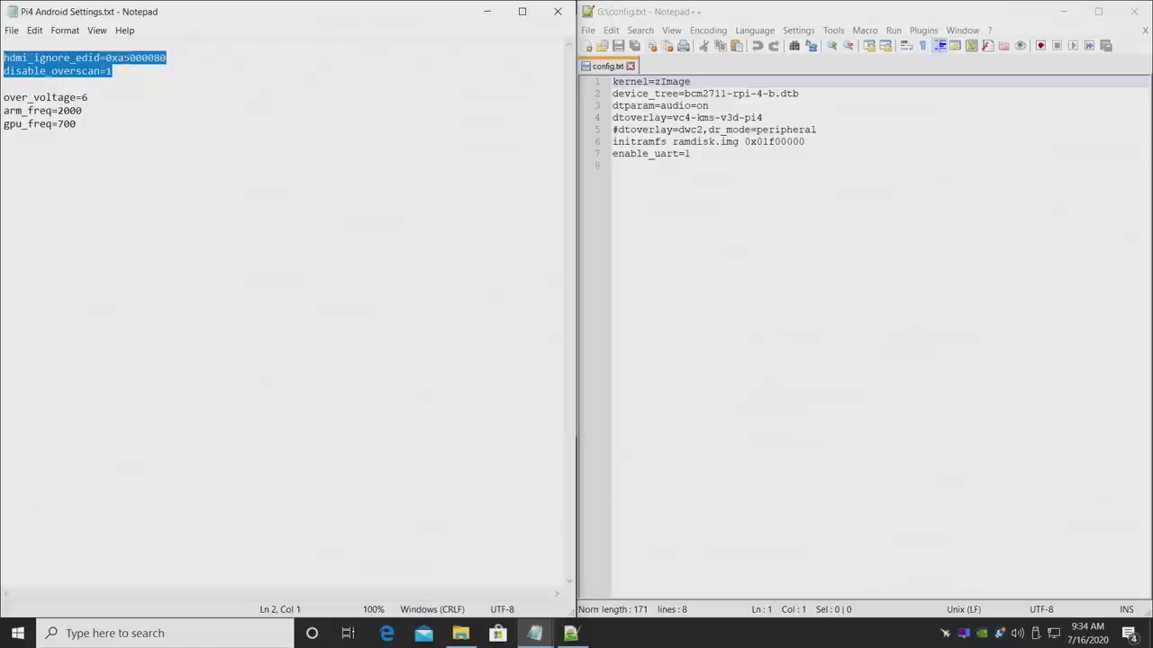
{"action": "right_click", "coordinate": [123, 65]}
{"action": "left_click", "coordinate": [154, 97]}
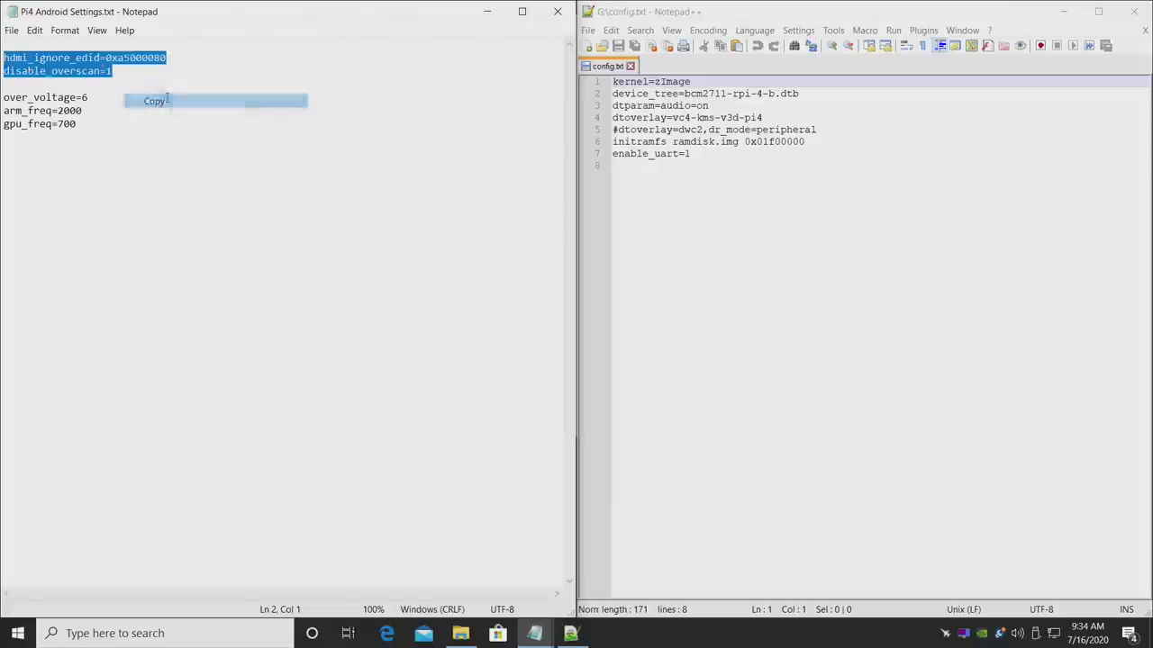
{"action": "left_click", "coordinate": [738, 158]}
{"action": "key", "text": "Return"}
{"action": "key", "text": "Return"}
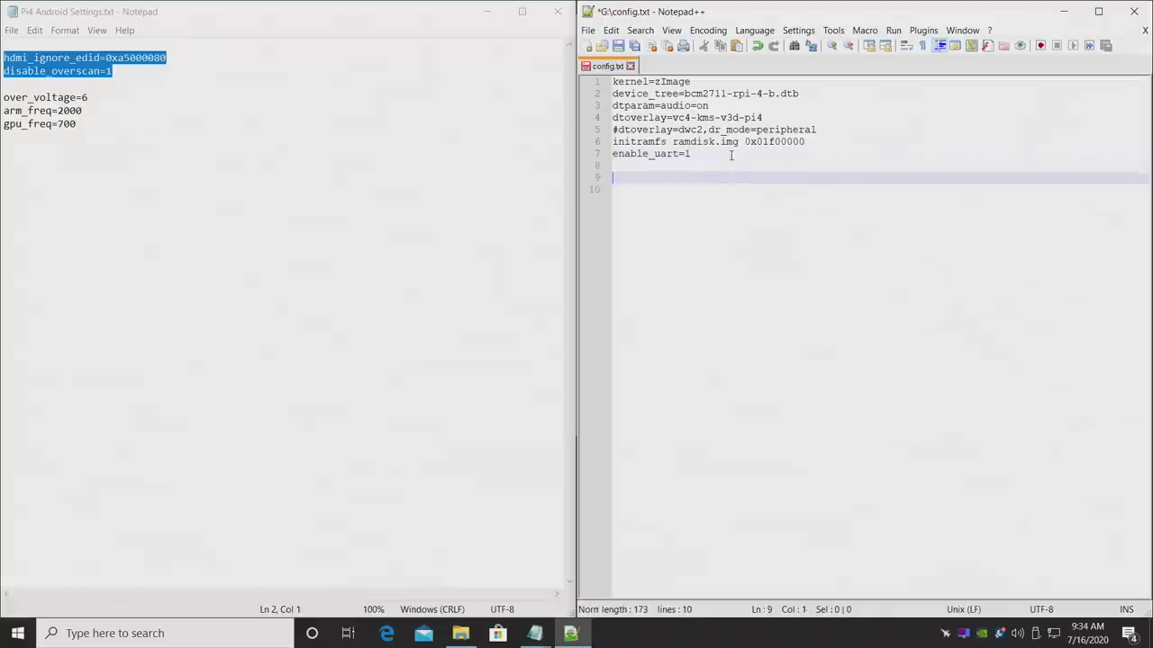
{"action": "right_click", "coordinate": [667, 179]}
{"action": "left_click", "coordinate": [711, 216]}
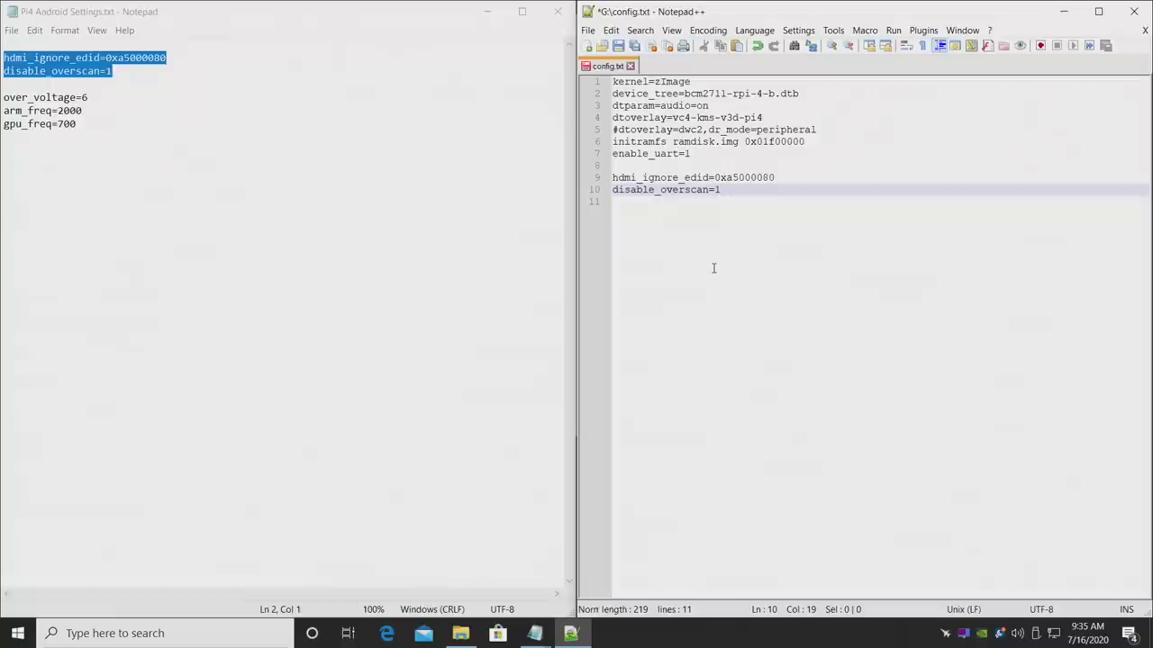
- Copy the over_voltage=6, arm_freq=2000 and gpu_freq=700 lines from Notepad and paste them into config.txt
{"action": "key", "text": "Return"}
{"action": "key", "text": "Return"}
{"action": "left_click_drag", "start_coordinate": [80, 126], "coordinate": [3, 97]}
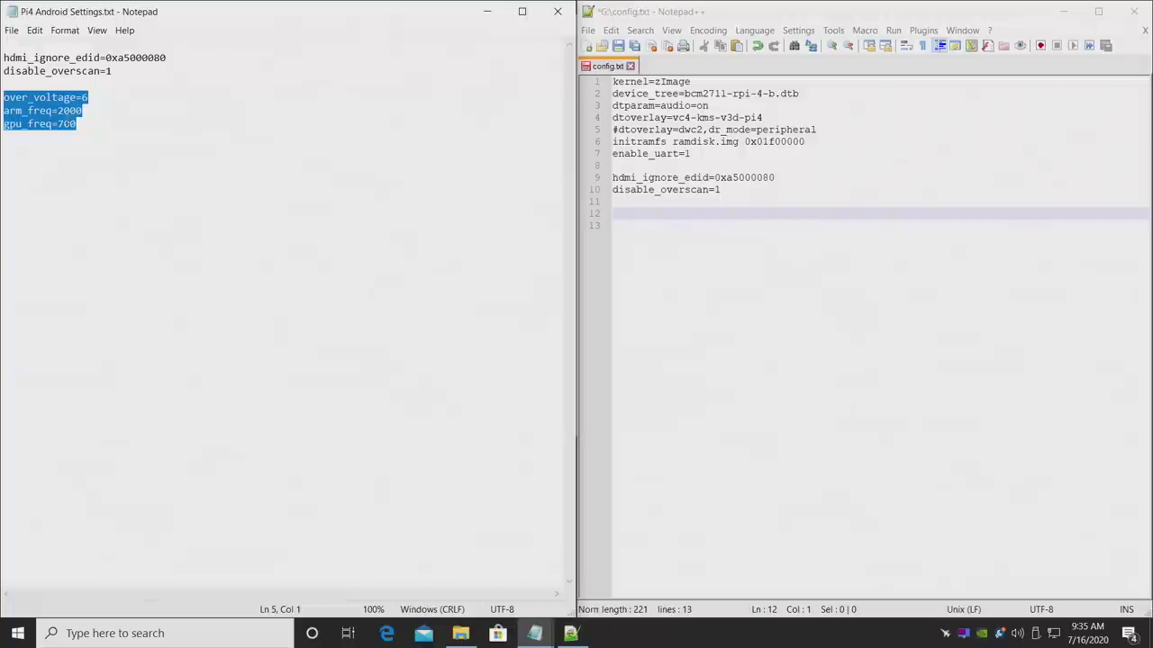
{"action": "right_click", "coordinate": [46, 108]}
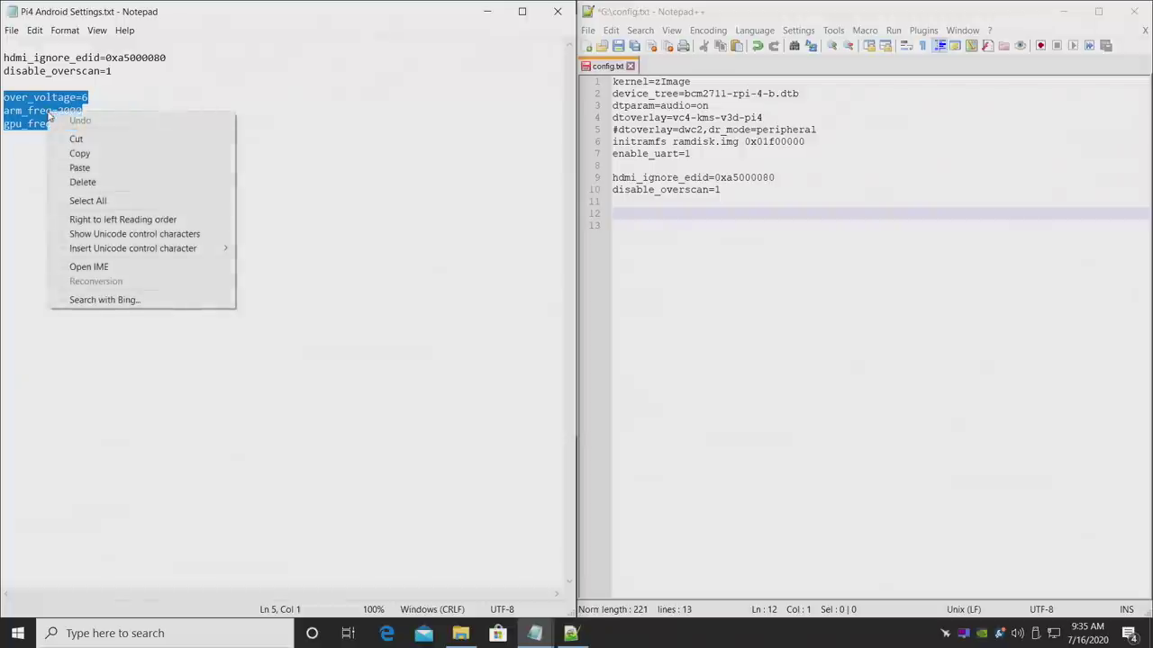
{"action": "left_click", "coordinate": [81, 153]}
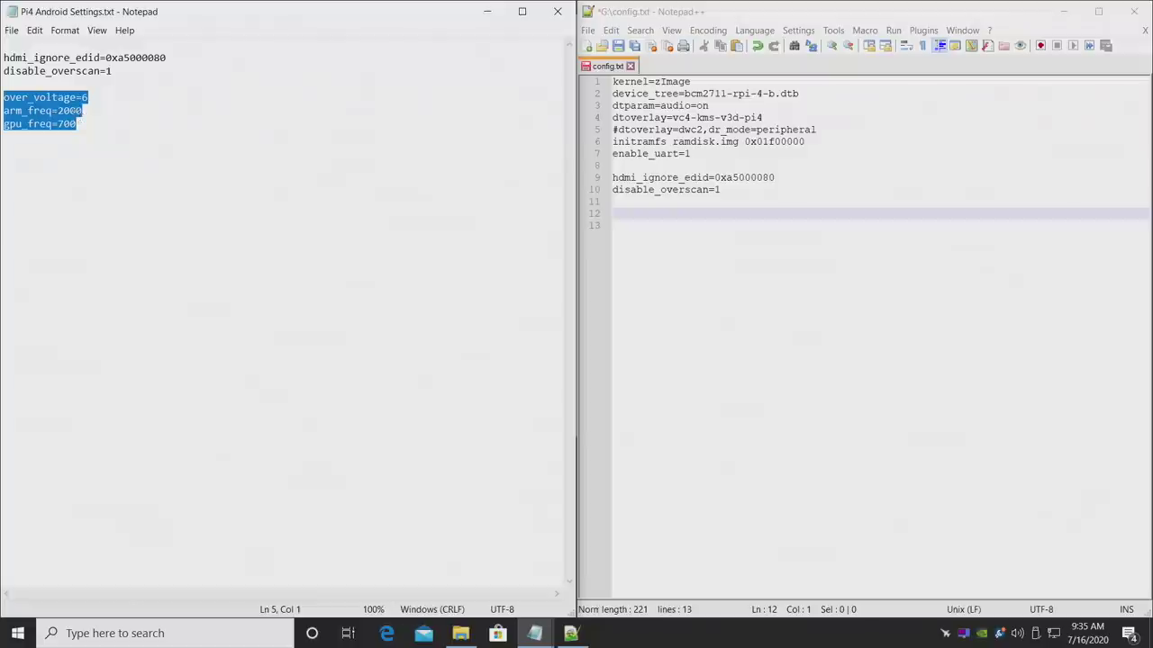
{"action": "right_click", "coordinate": [77, 117]}
{"action": "left_click", "coordinate": [101, 154]}
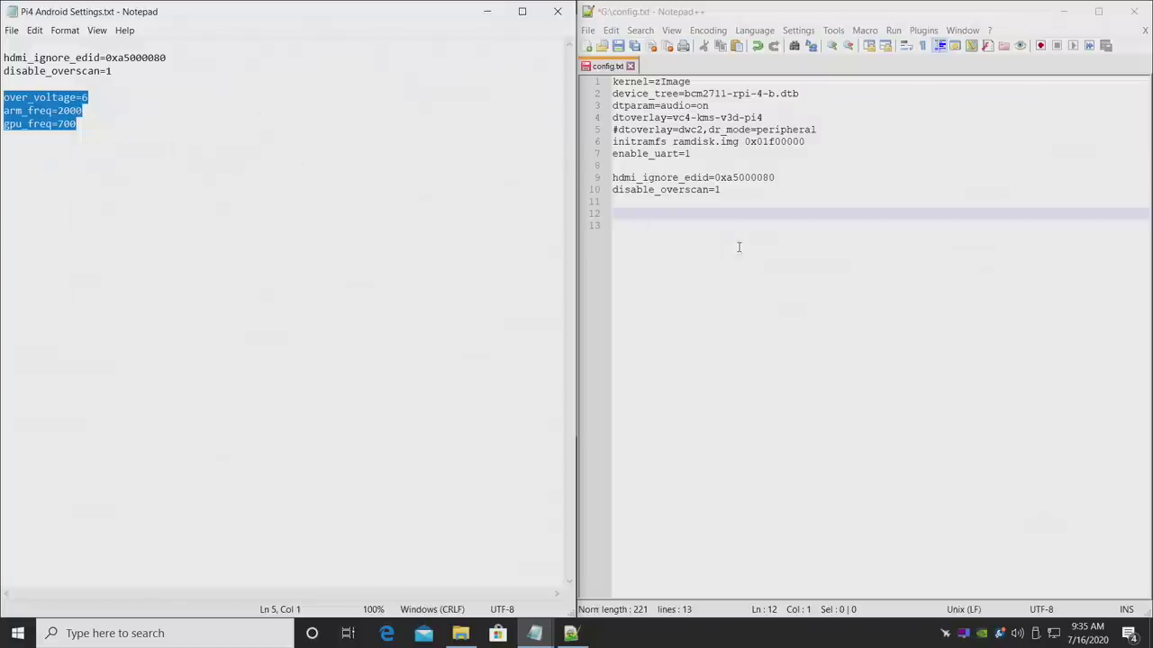
{"action": "right_click", "coordinate": [627, 213]}
{"action": "left_click", "coordinate": [671, 249]}
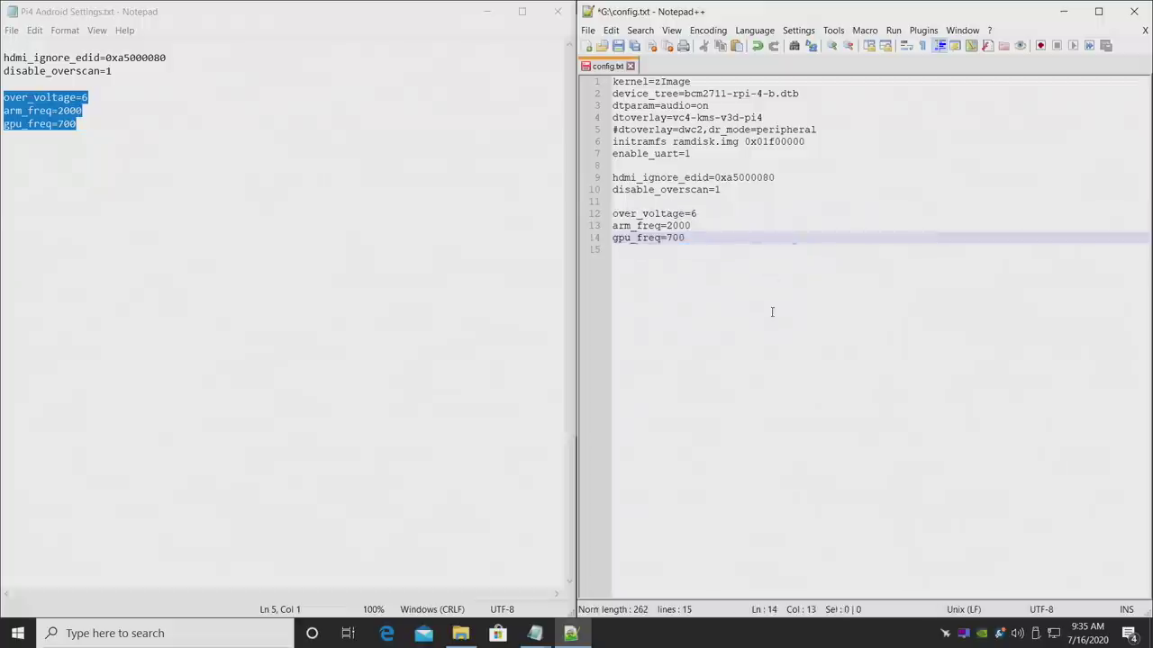
- Save config.txt, then close Notepad++, the file browser and Notepad
{"action": "left_click", "coordinate": [768, 318]}
{"action": "left_click", "coordinate": [587, 29]}
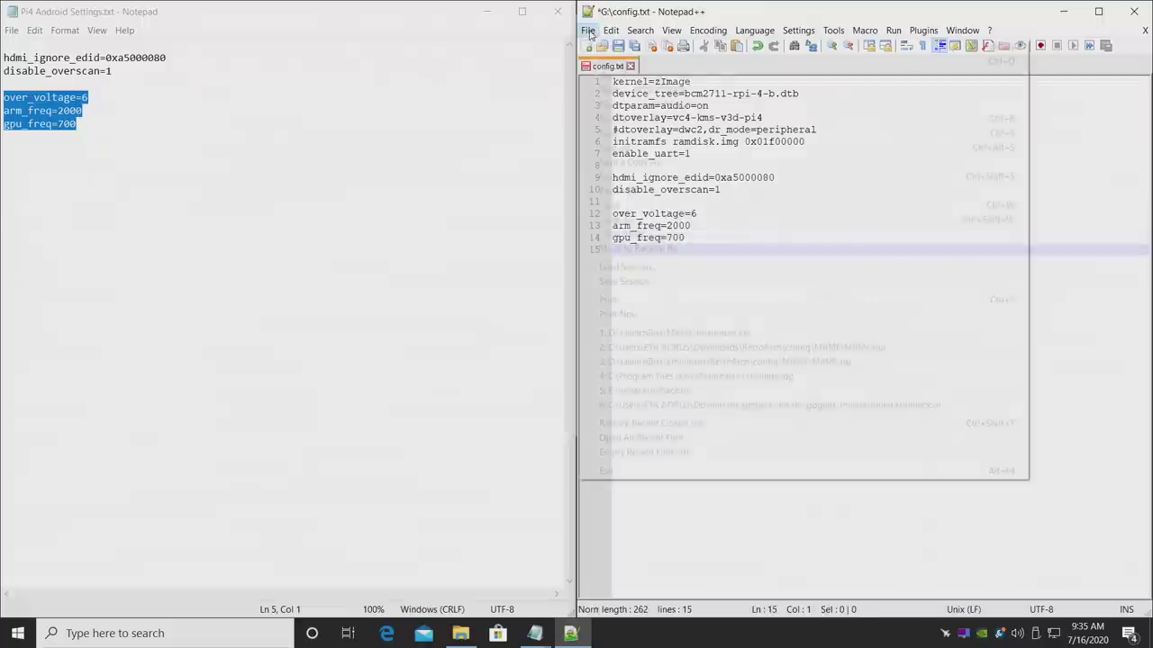
{"action": "left_click", "coordinate": [618, 134]}
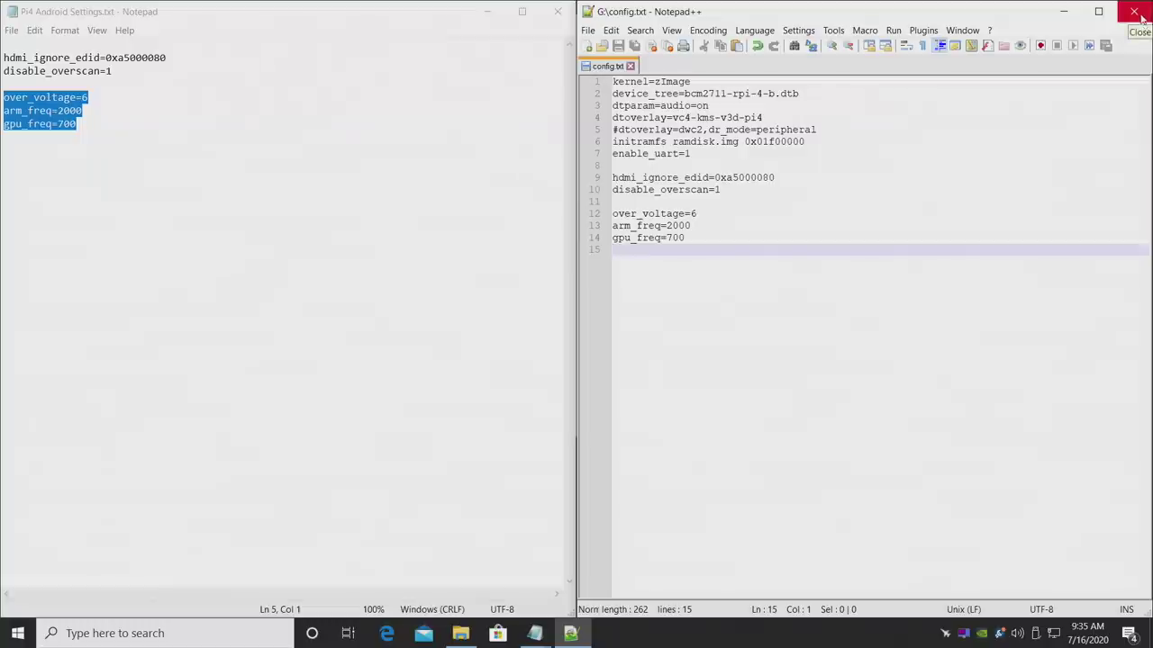
{"action": "left_click", "coordinate": [1134, 11]}
{"action": "left_click", "coordinate": [929, 11]}
{"action": "left_click", "coordinate": [558, 11]}
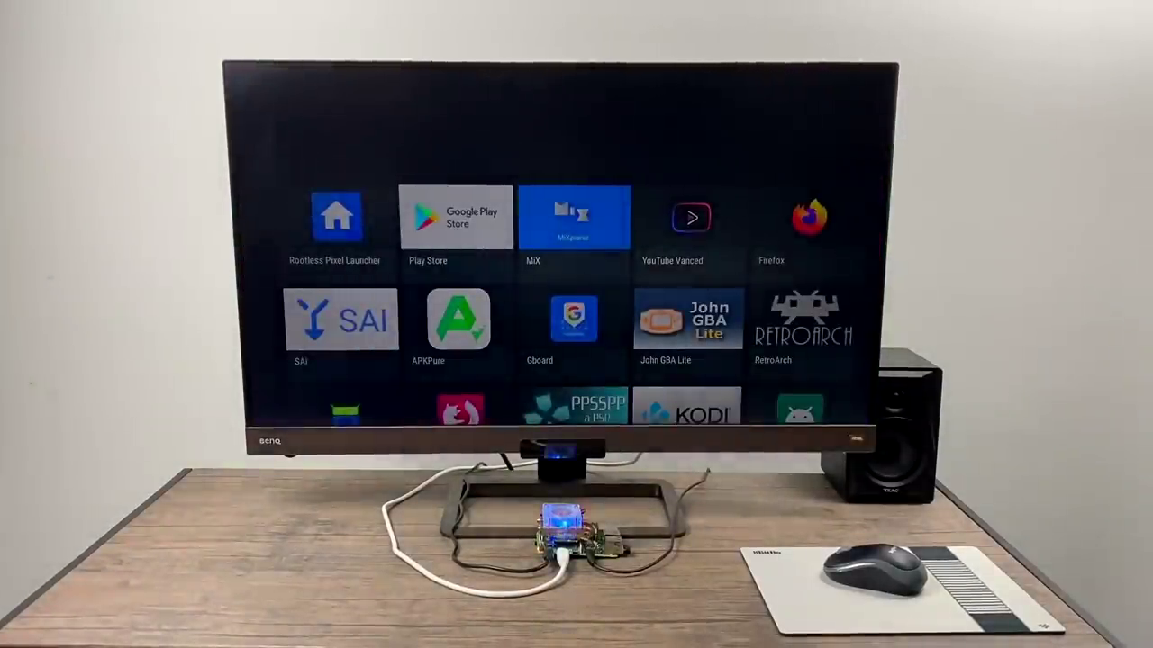
- Browse the Android TV app grid and open Ajustes
{"action": "key", "text": "Left"}
{"action": "key", "text": "Left"}
{"action": "key", "text": "Down"}
{"action": "key", "text": "Down"}
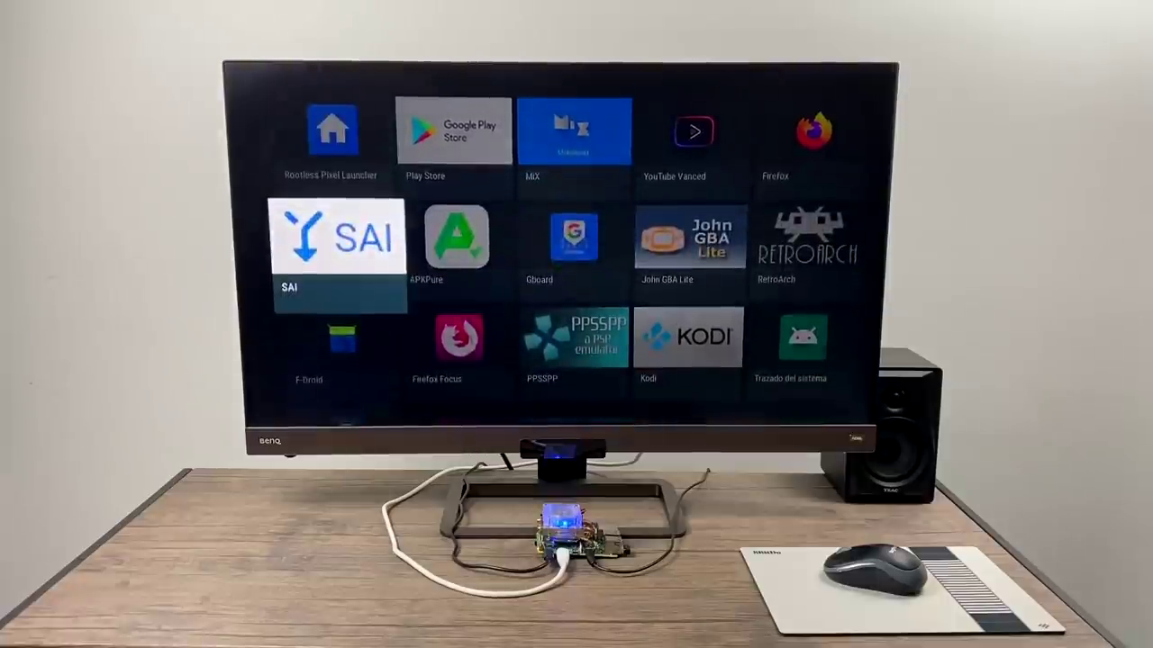
{"action": "key", "text": "Up"}
{"action": "key", "text": "Right"}
{"action": "key", "text": "Right"}
{"action": "key", "text": "Right"}
{"action": "key", "text": "Right"}
{"action": "key", "text": "Up"}
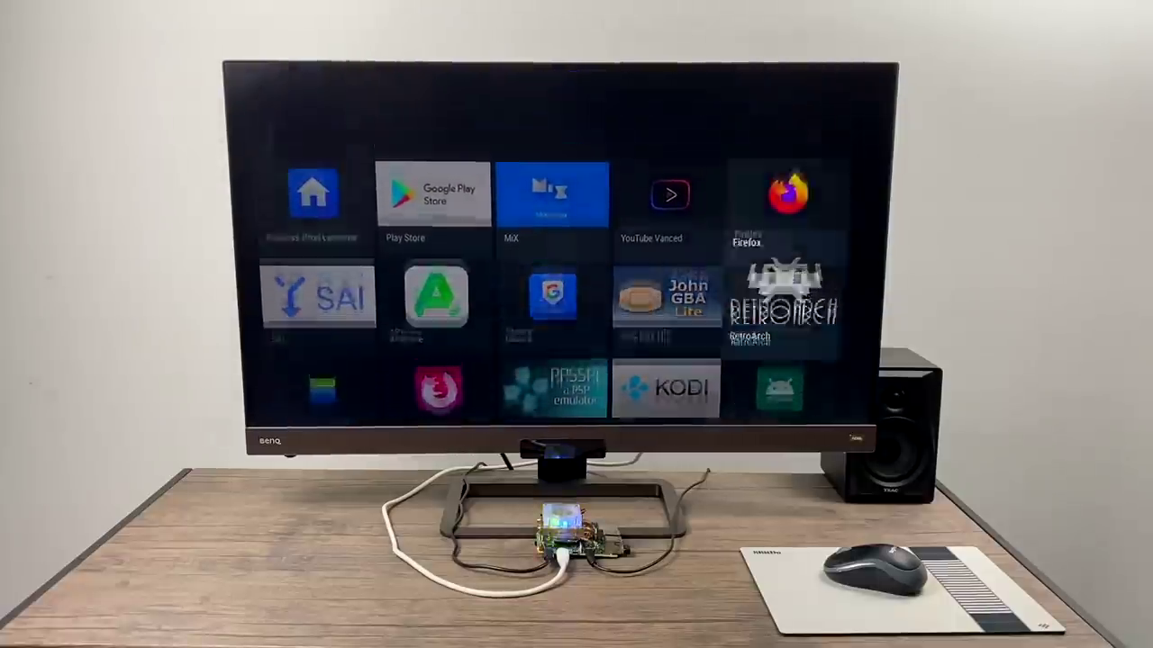
{"action": "key", "text": "Left"}
{"action": "key", "text": "Left"}
{"action": "key", "text": "Left"}
{"action": "key", "text": "Left"}
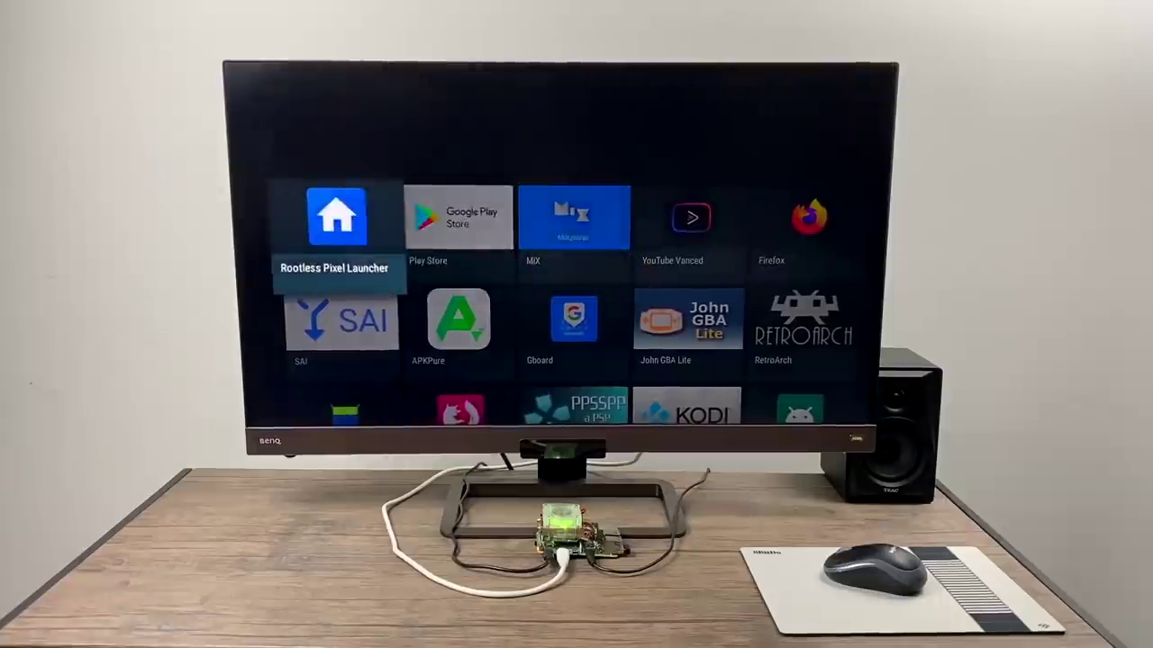
{"action": "key", "text": "Down"}
{"action": "key", "text": "Down"}
{"action": "key", "text": "Right"}
{"action": "key", "text": "Right"}
{"action": "key", "text": "Right"}
{"action": "key", "text": "Right"}
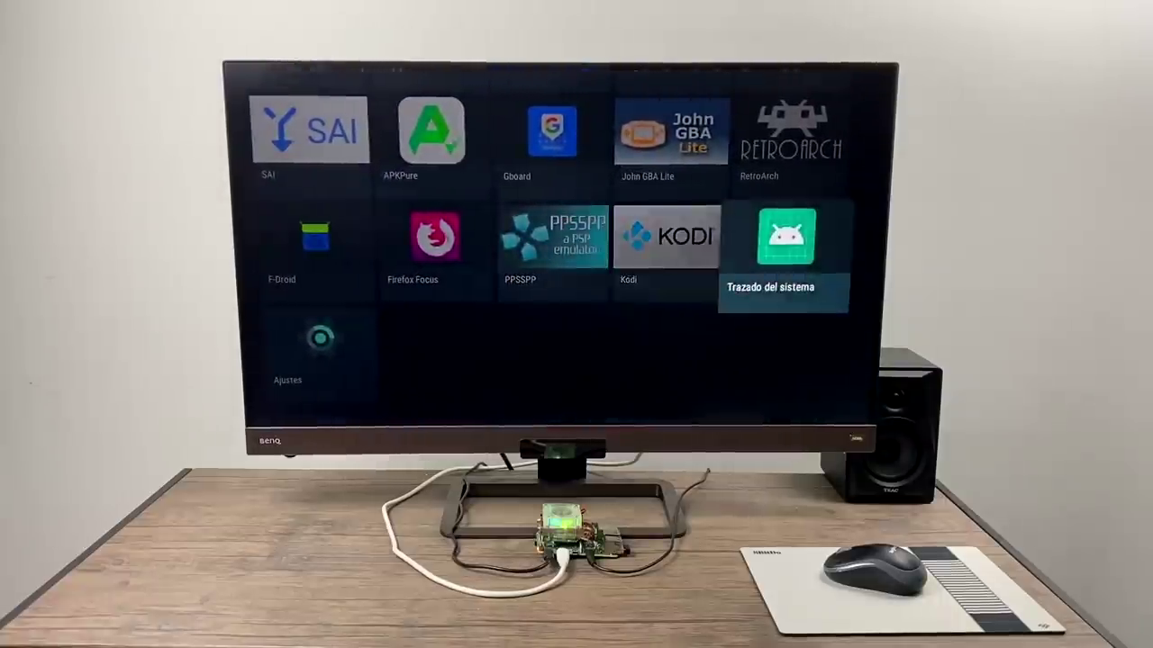
{"action": "key", "text": "Left"}
{"action": "key", "text": "Left"}
{"action": "key", "text": "Left"}
{"action": "key", "text": "Left"}
{"action": "key", "text": "Down"}
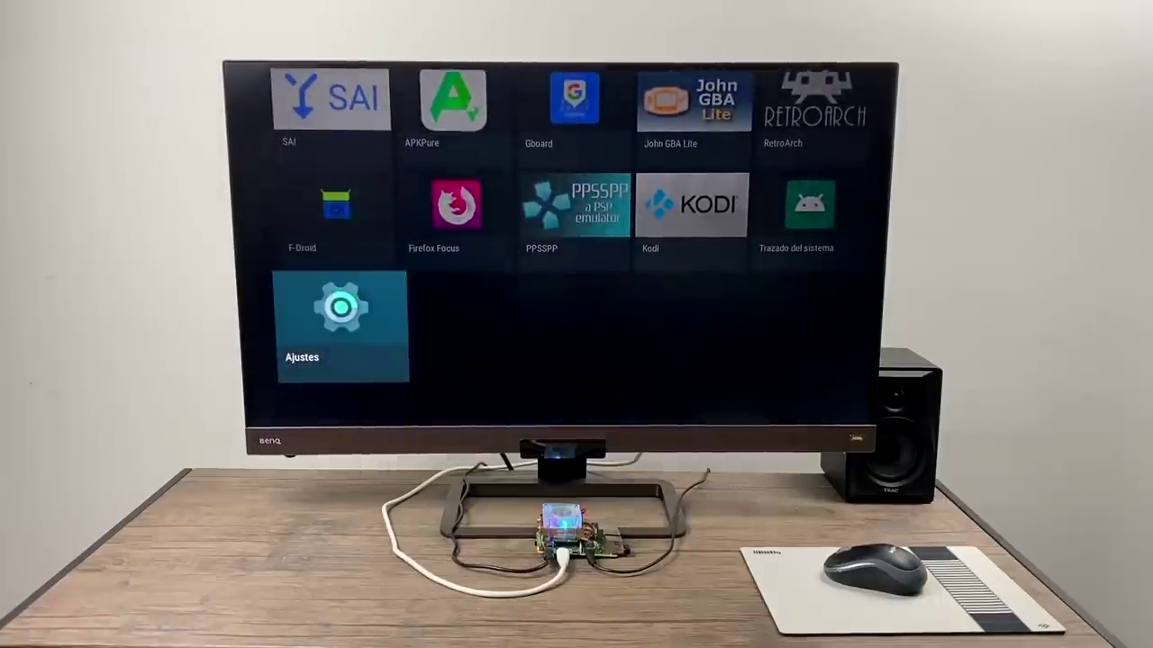
{"action": "key", "text": "Return"}
- Go to Preferencias del dispositivo > Idioma and move to an English language option
{"action": "key", "text": "Down"}
{"action": "key", "text": "Down"}
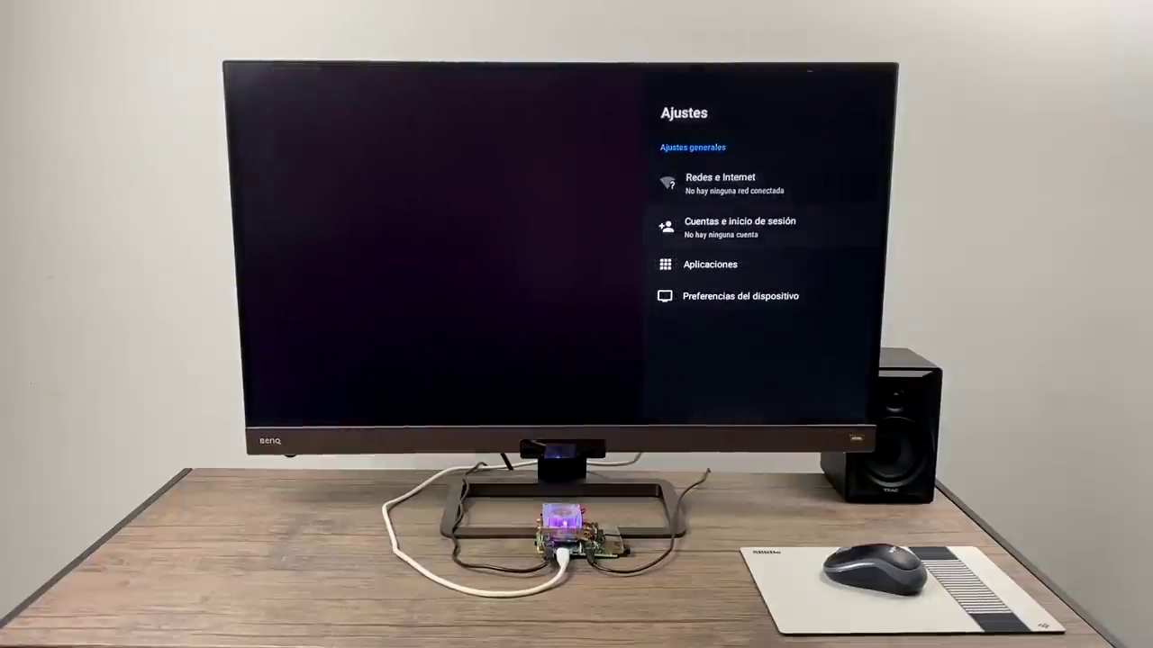
{"action": "key", "text": "Down"}
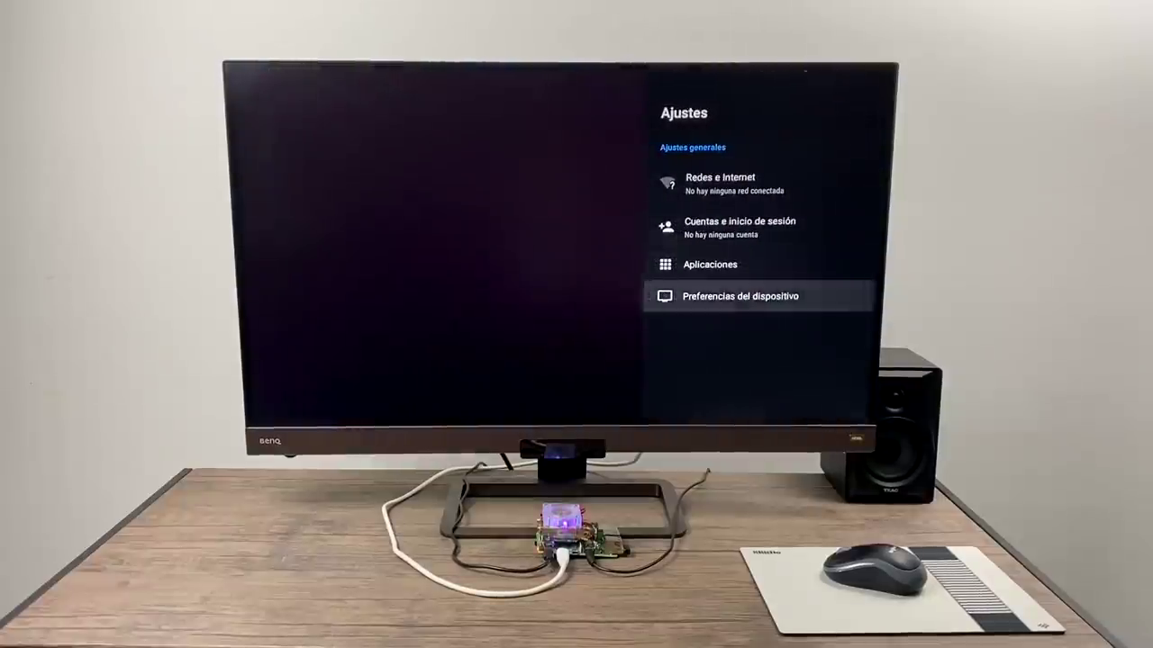
{"action": "key", "text": "Return"}
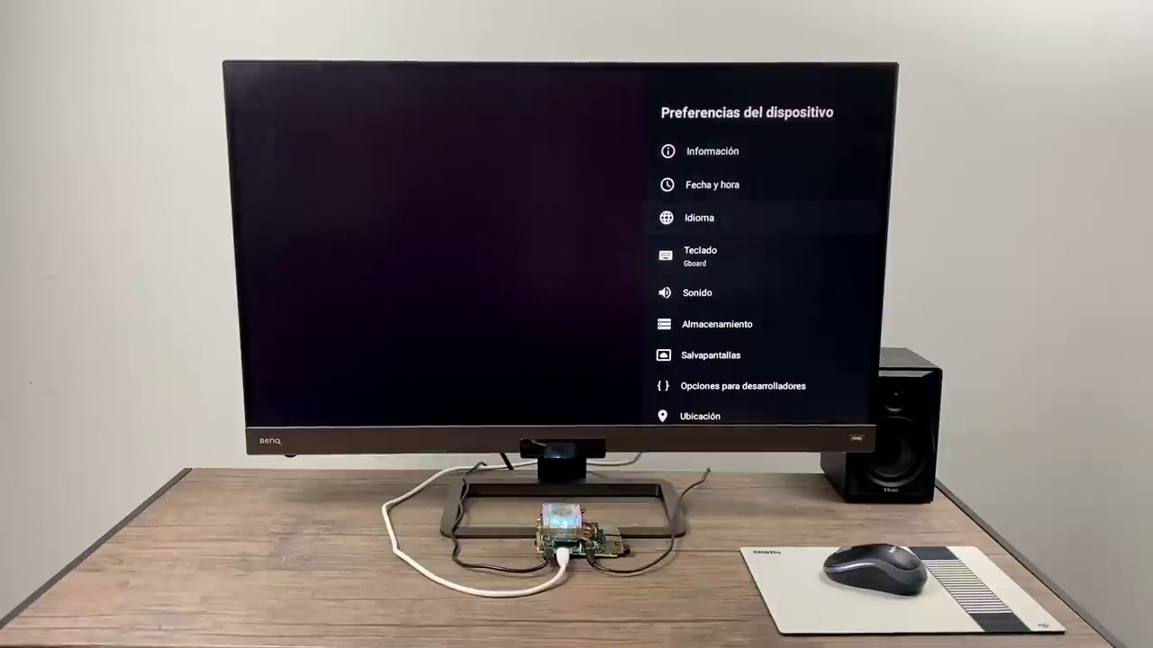
{"action": "key", "text": "Return"}
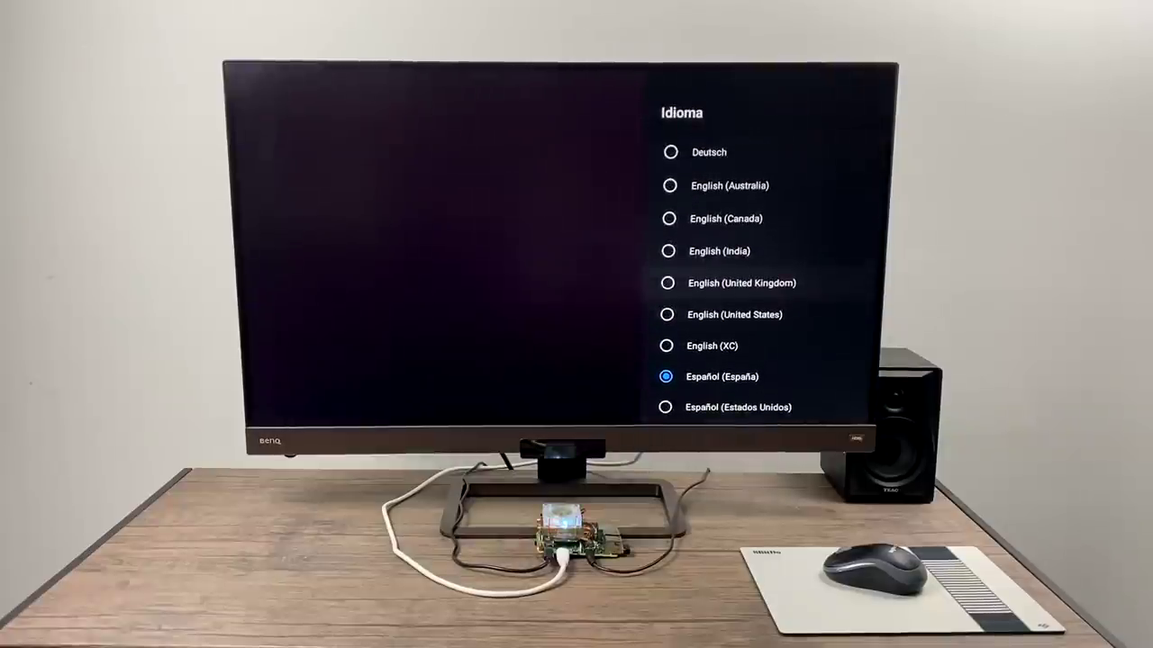
{"action": "key", "text": "Down"}
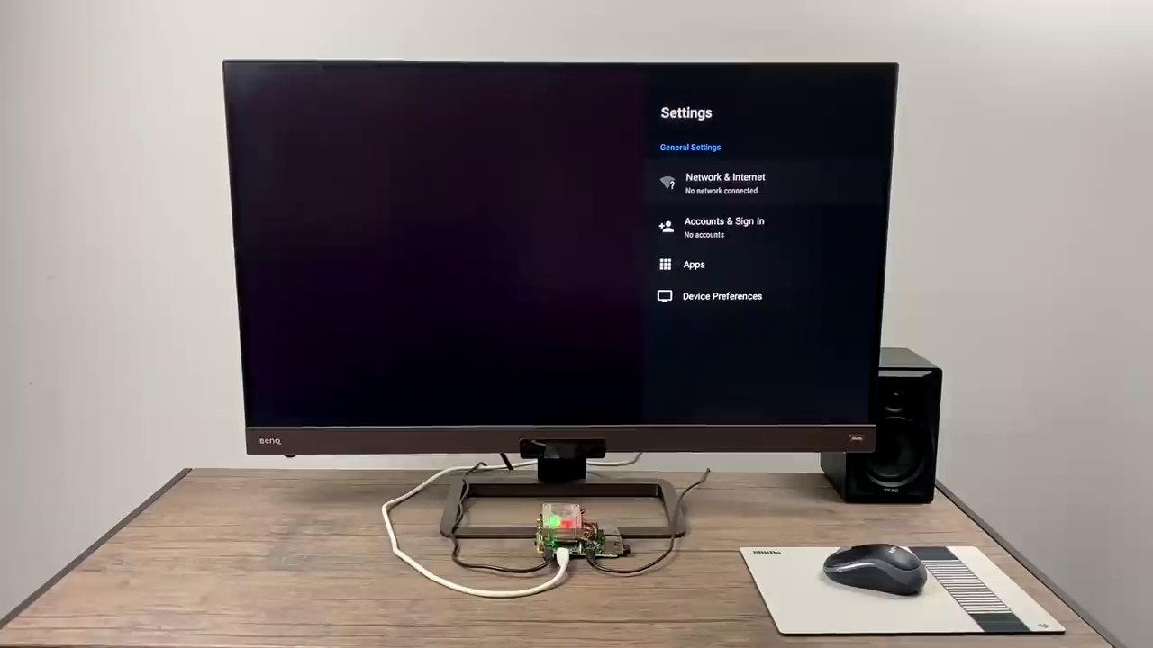
- Connect to the We got WiFi 2g network under Network & Internet, then leave Settings
{"action": "key", "text": "Down"}
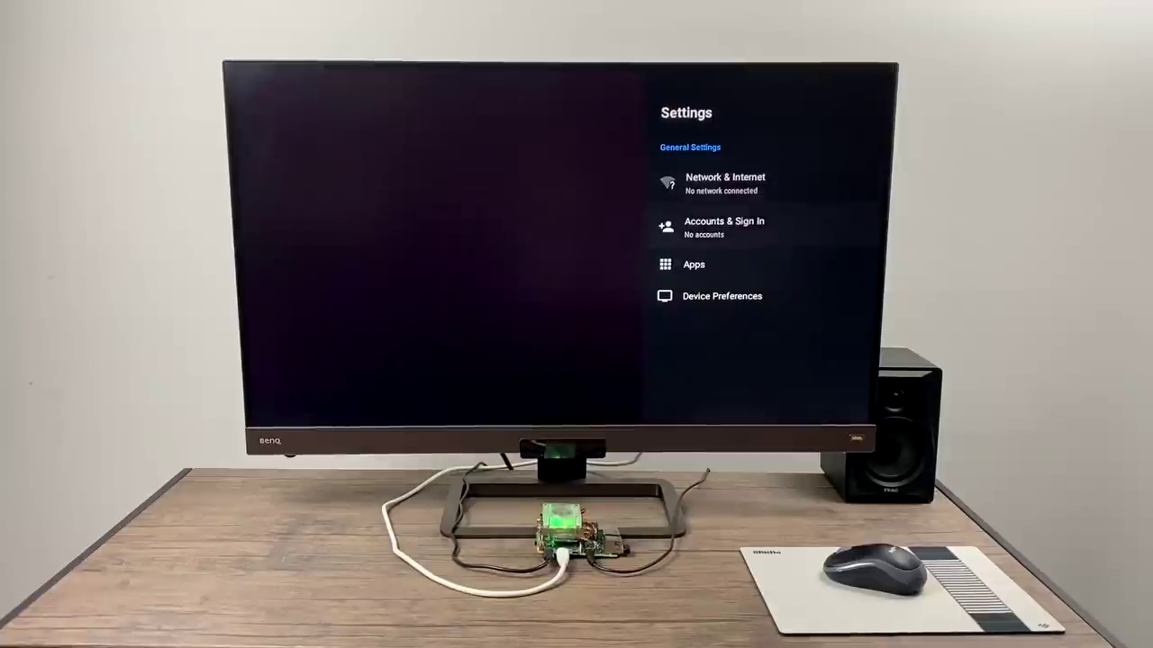
{"action": "key", "text": "Return"}
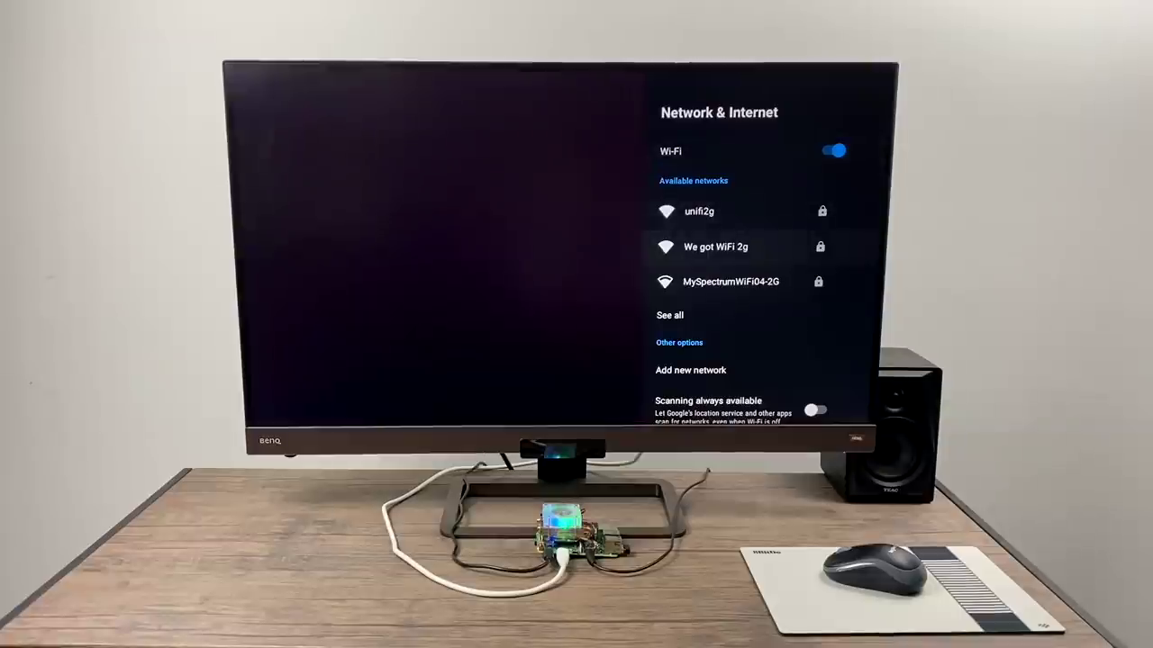
{"action": "key", "text": "Return"}
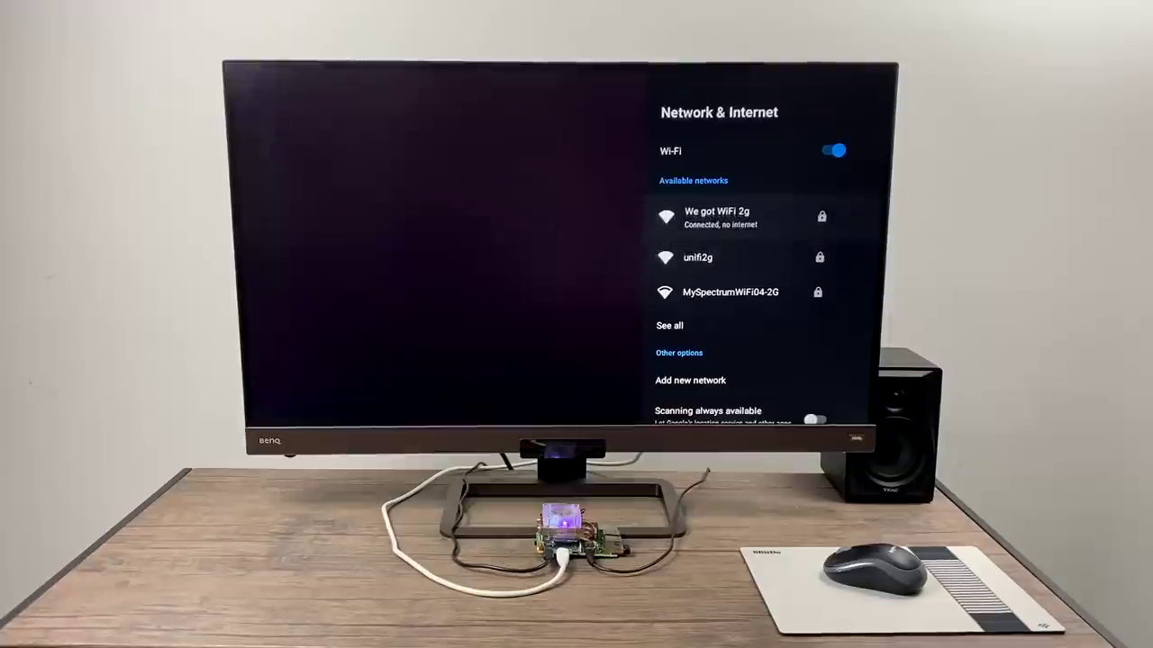
{"action": "key", "text": "Escape"}
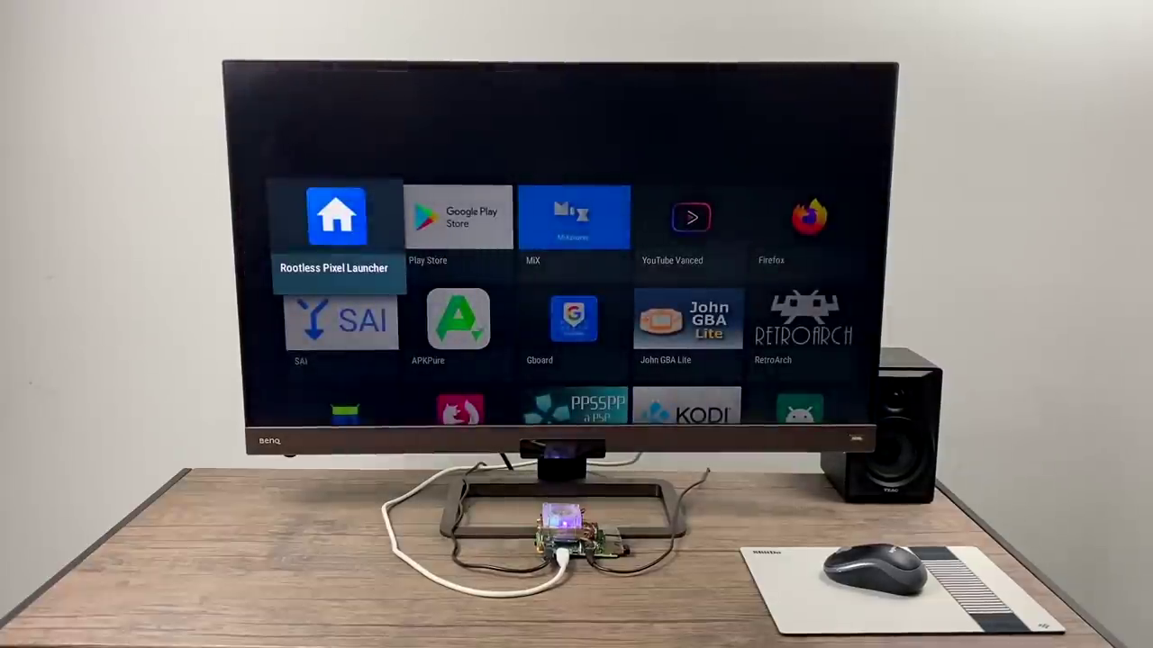
- Browse the app grid past RetroArch, Firefox and F-Droid, then open Settings
{"action": "key", "text": "Right"}
{"action": "key", "text": "Right"}
{"action": "key", "text": "Right"}
{"action": "key", "text": "Right"}
{"action": "key", "text": "Down"}
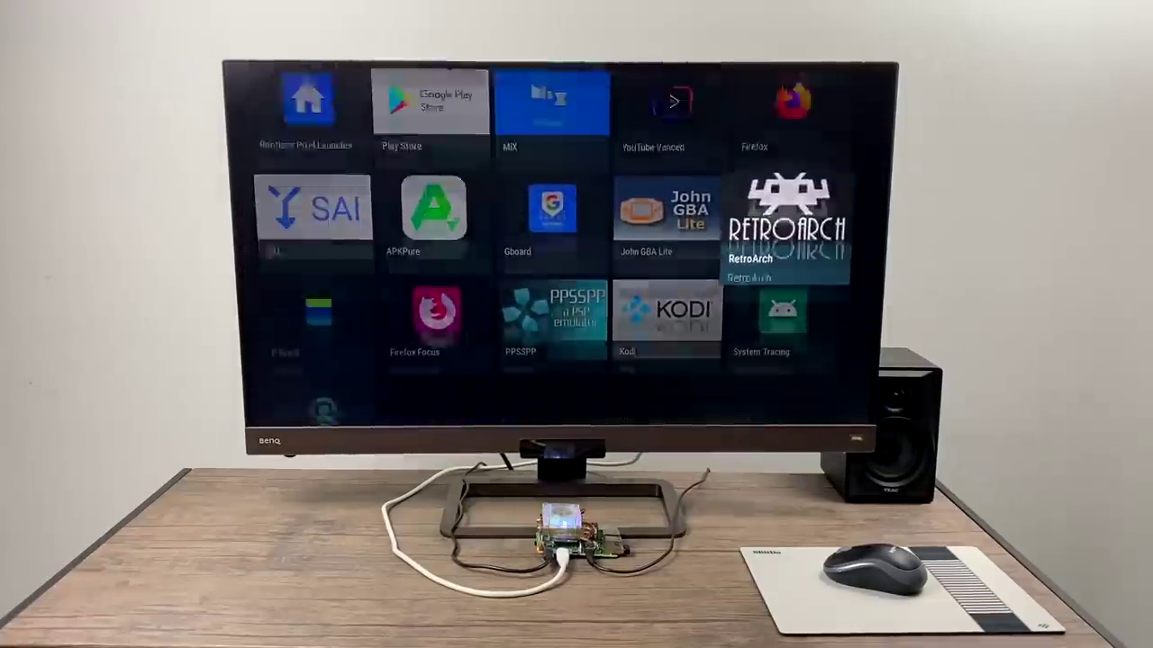
{"action": "key", "text": "Down"}
{"action": "key", "text": "Left"}
{"action": "key", "text": "Left"}
{"action": "key", "text": "Left"}
{"action": "key", "text": "Left"}
{"action": "key", "text": "Down"}
{"action": "key", "text": "Up"}
{"action": "key", "text": "Up"}
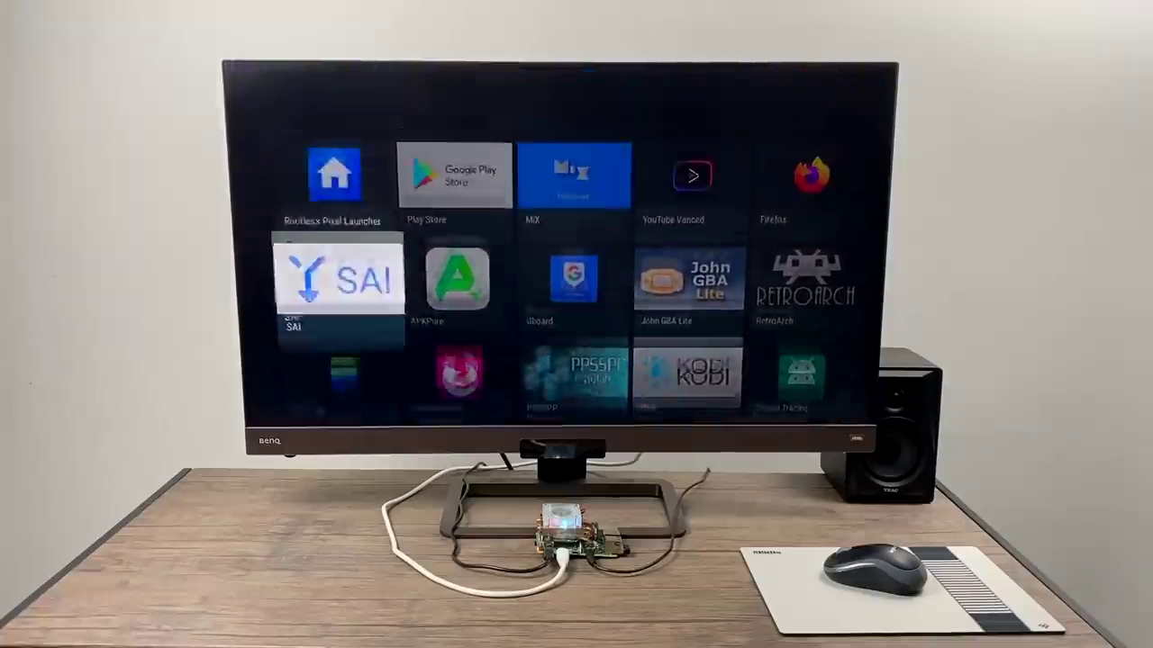
{"action": "key", "text": "Up"}
{"action": "key", "text": "Right"}
{"action": "key", "text": "Right"}
{"action": "key", "text": "Right"}
{"action": "key", "text": "Right"}
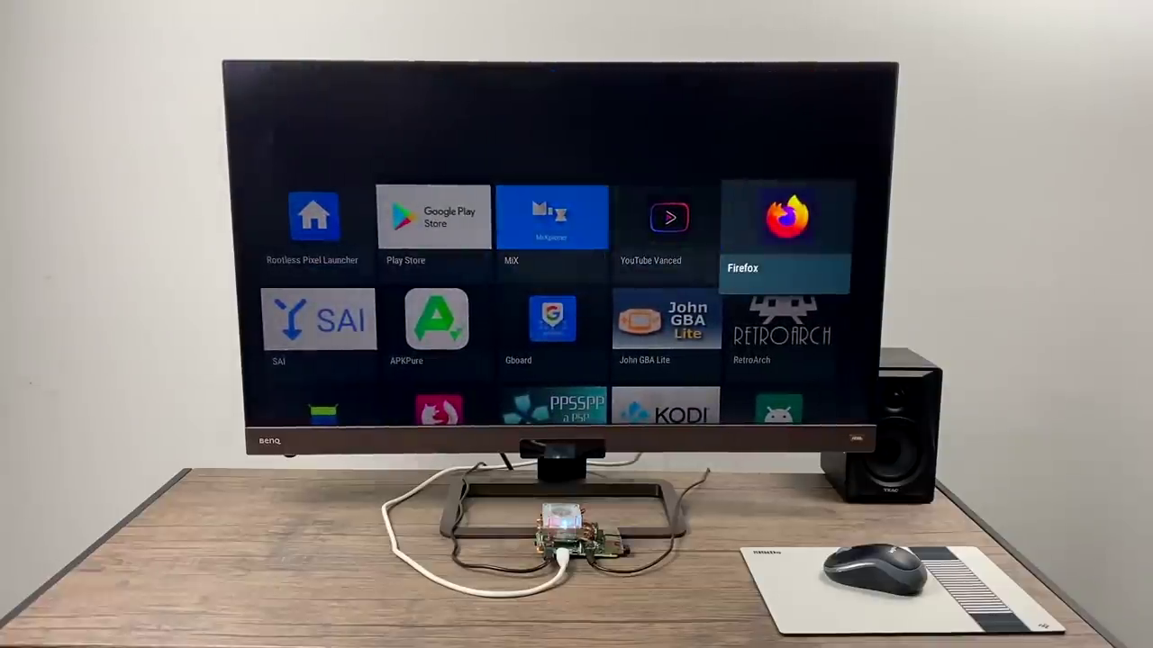
{"action": "key", "text": "Left"}
{"action": "key", "text": "Left"}
{"action": "key", "text": "Left"}
{"action": "key", "text": "Left"}
{"action": "key", "text": "Down"}
{"action": "key", "text": "Down"}
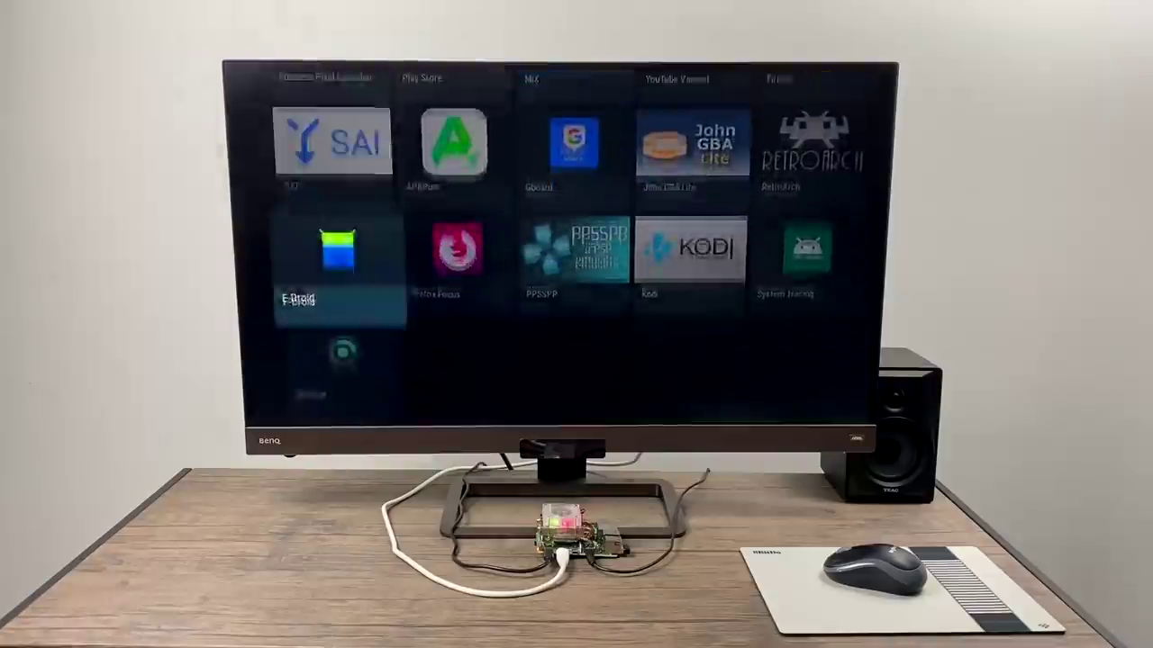
{"action": "key", "text": "Down"}
{"action": "key", "text": "Return"}
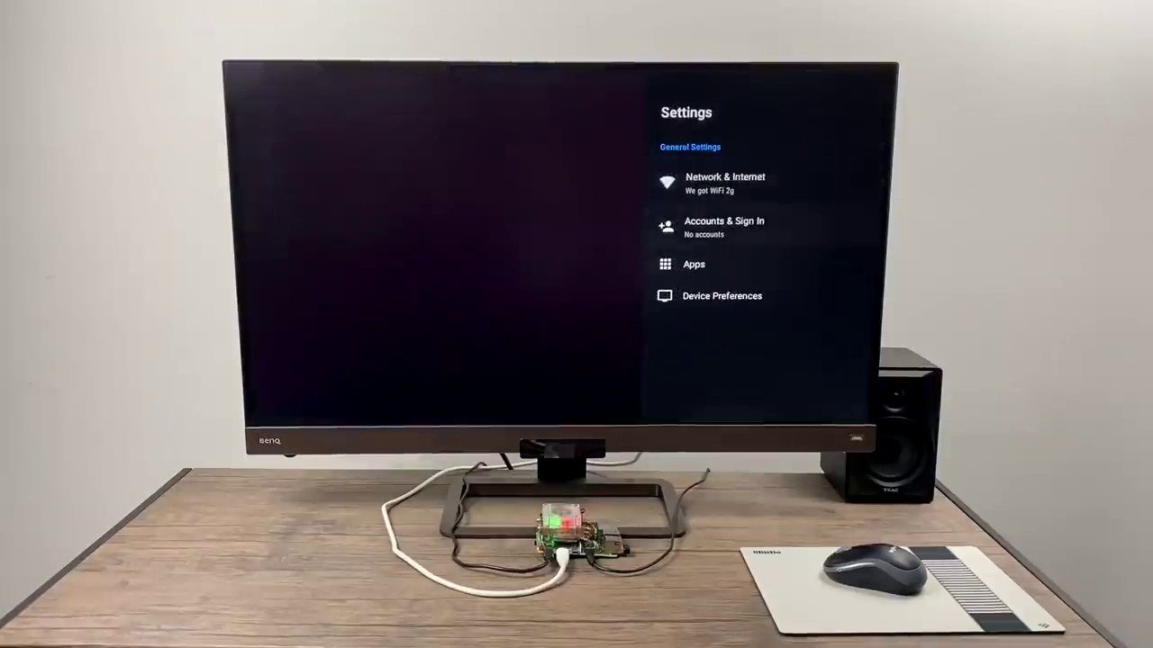
- Look at Device Preferences, then return to the top row of the app grid
{"action": "key", "text": "Down"}
{"action": "key", "text": "Down"}
{"action": "key", "text": "Return"}
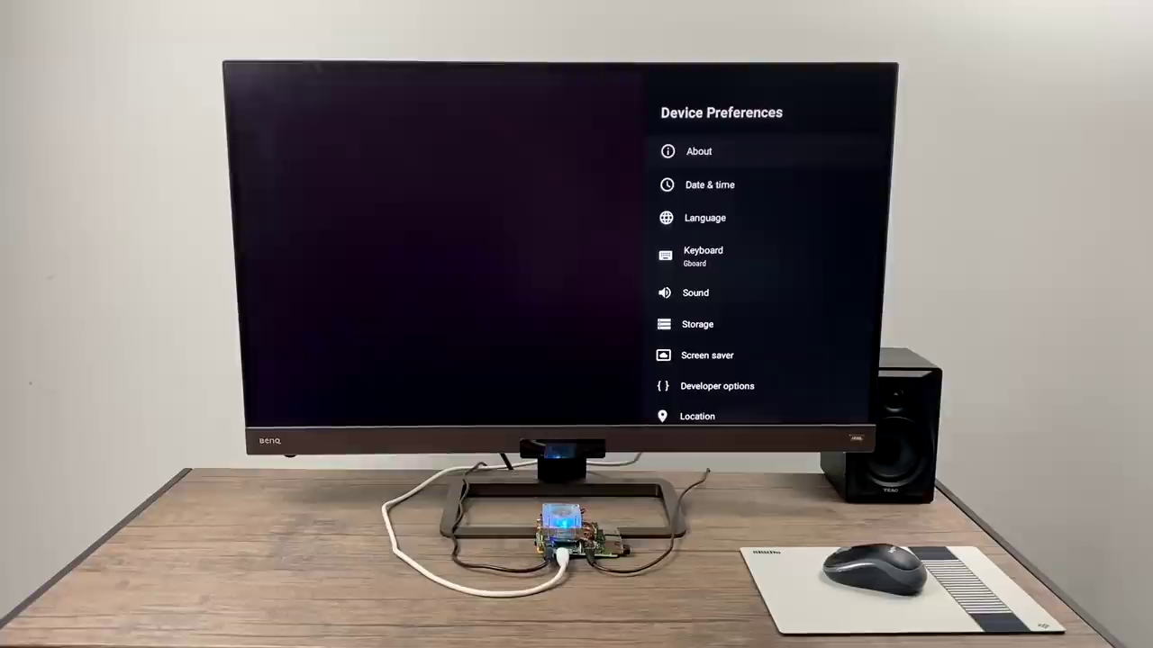
{"action": "key", "text": "Escape"}
{"action": "key", "text": "Up"}
{"action": "key", "text": "Up"}
{"action": "key", "text": "Up"}
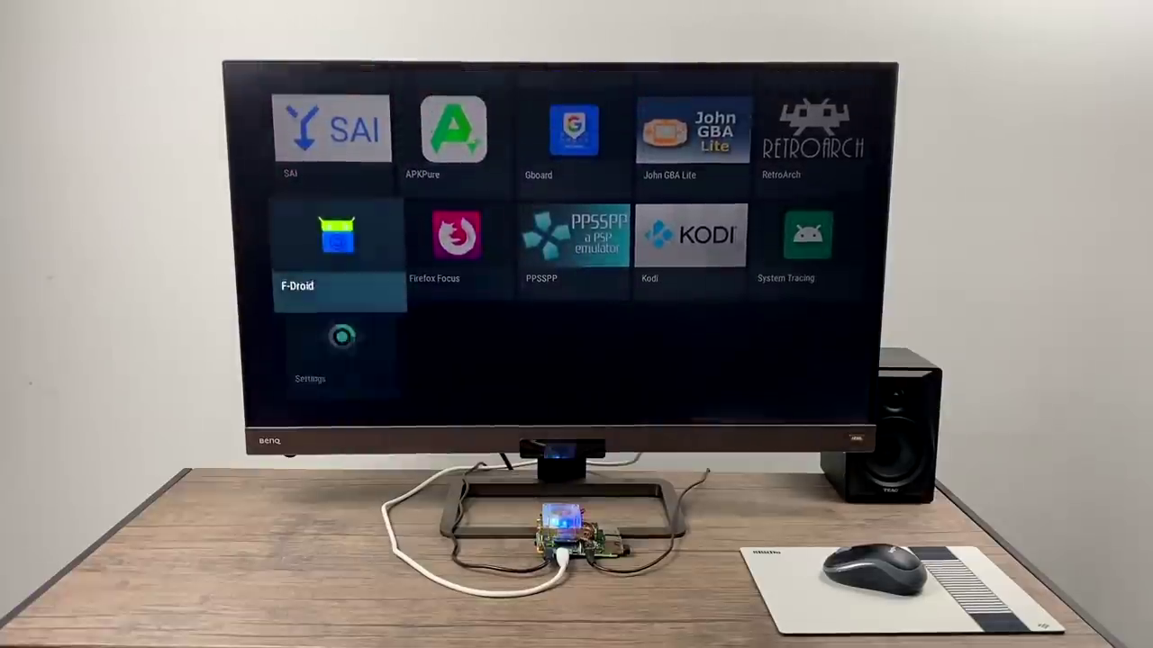
{"action": "key", "text": "Right"}
{"action": "key", "text": "Right"}
{"action": "key", "text": "Right"}
{"action": "key", "text": "Right"}
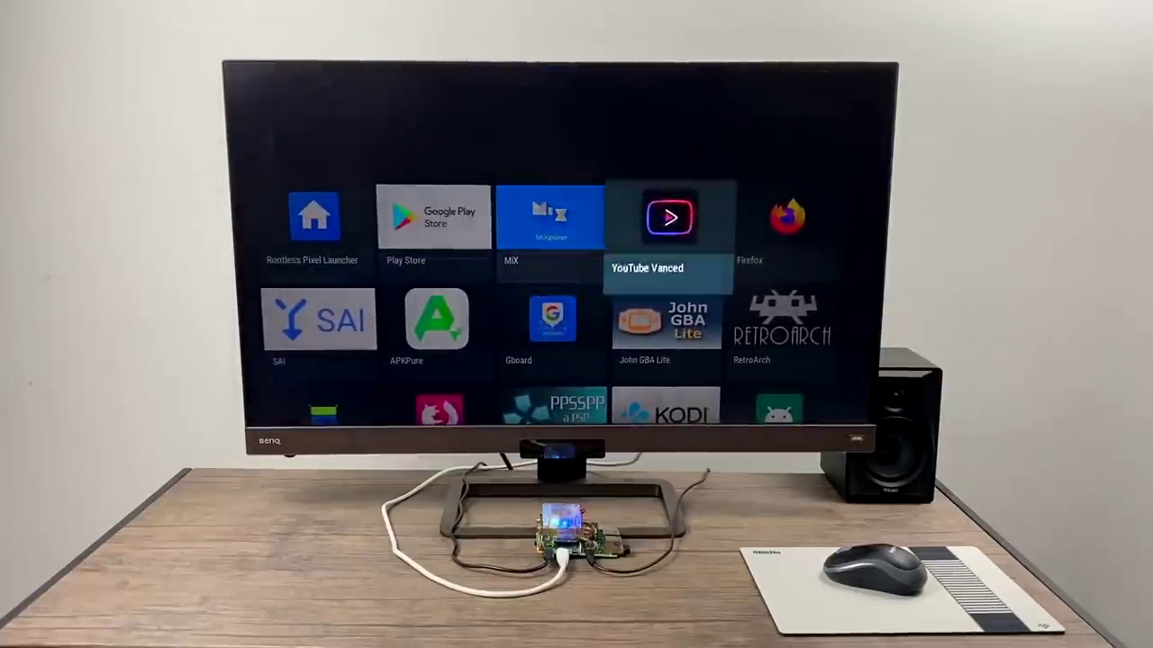